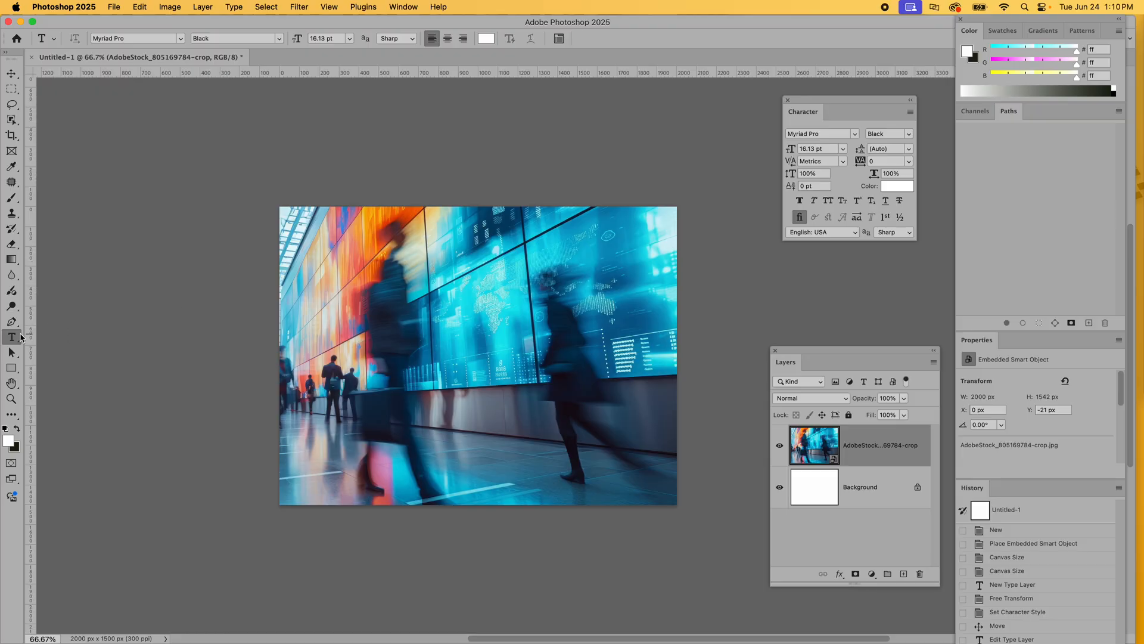
# Step: Add the text "Hello World..." over the blue video wall in the photo and shift it slightly up and right
pyautogui.click(515, 263)
pyautogui.write('Hell')
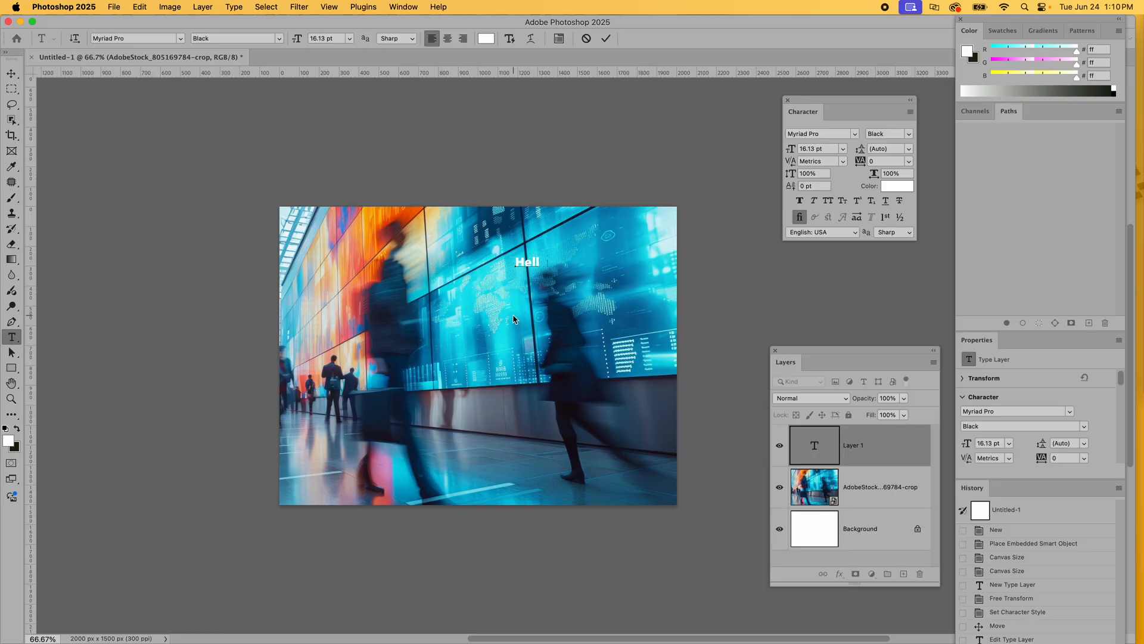
pyautogui.write('o World...')
pyautogui.click(11, 74)
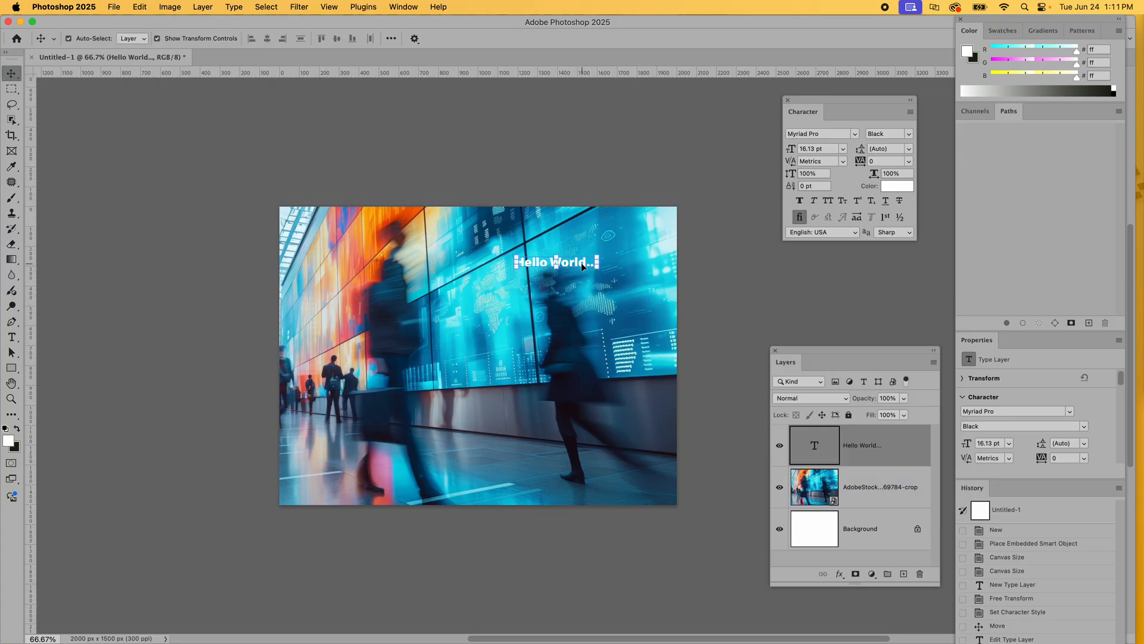
pyautogui.moveTo(575, 261)
pyautogui.mouseDown()
pyautogui.moveTo(603, 265)
pyautogui.moveTo(591, 251)
pyautogui.mouseUp()
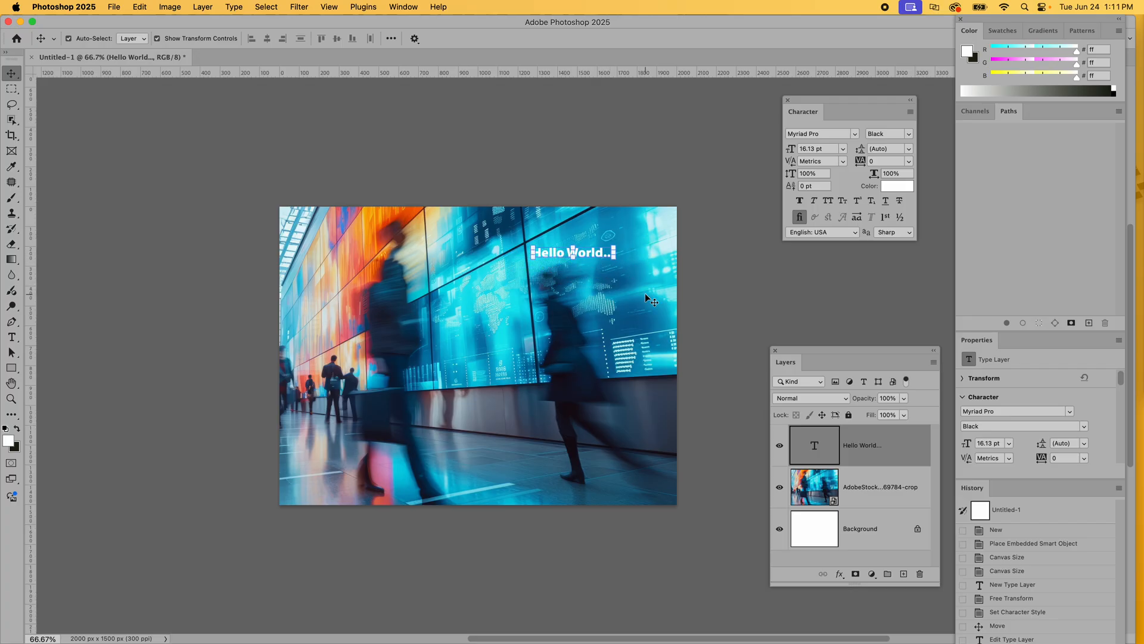
# Step: Reopen the "Hello World..." text layer for editing, highlight part of "World", and leave the text unedited
pyautogui.moveTo(880, 349); pyautogui.dragTo(816, 267)
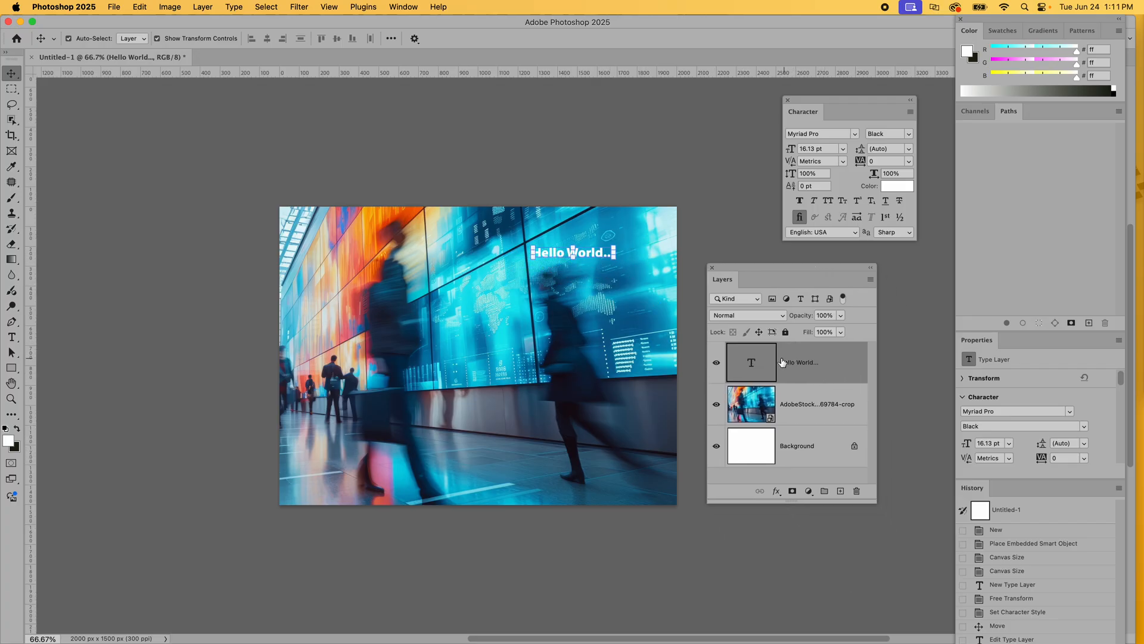
pyautogui.doubleClick(755, 361)
pyautogui.moveTo(596, 253); pyautogui.dragTo(571, 254)
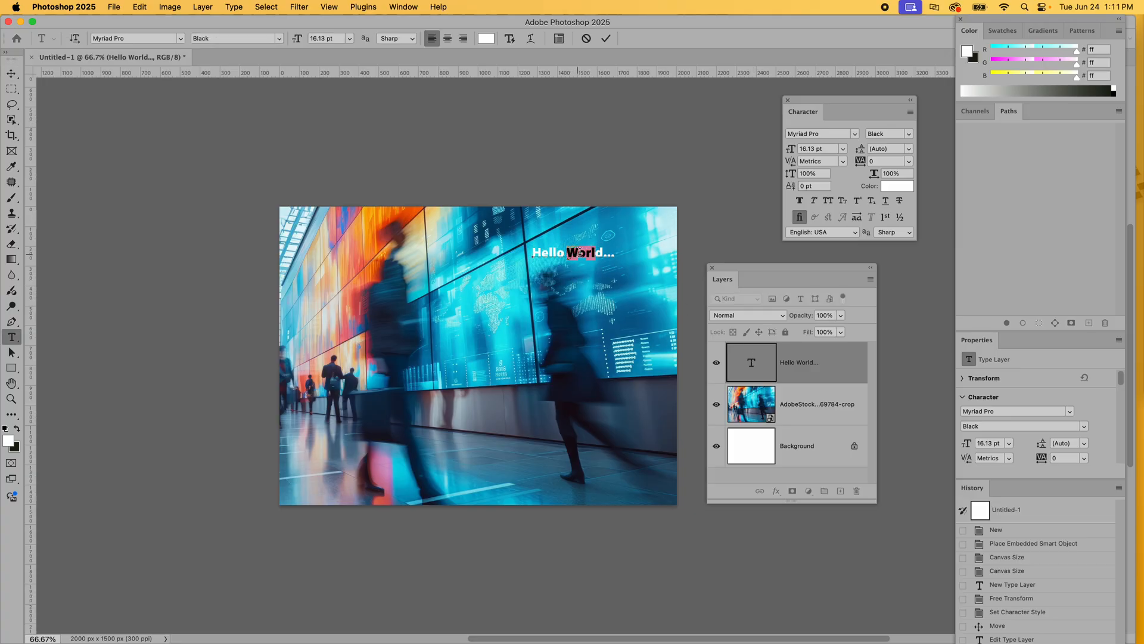
pyautogui.click(10, 73)
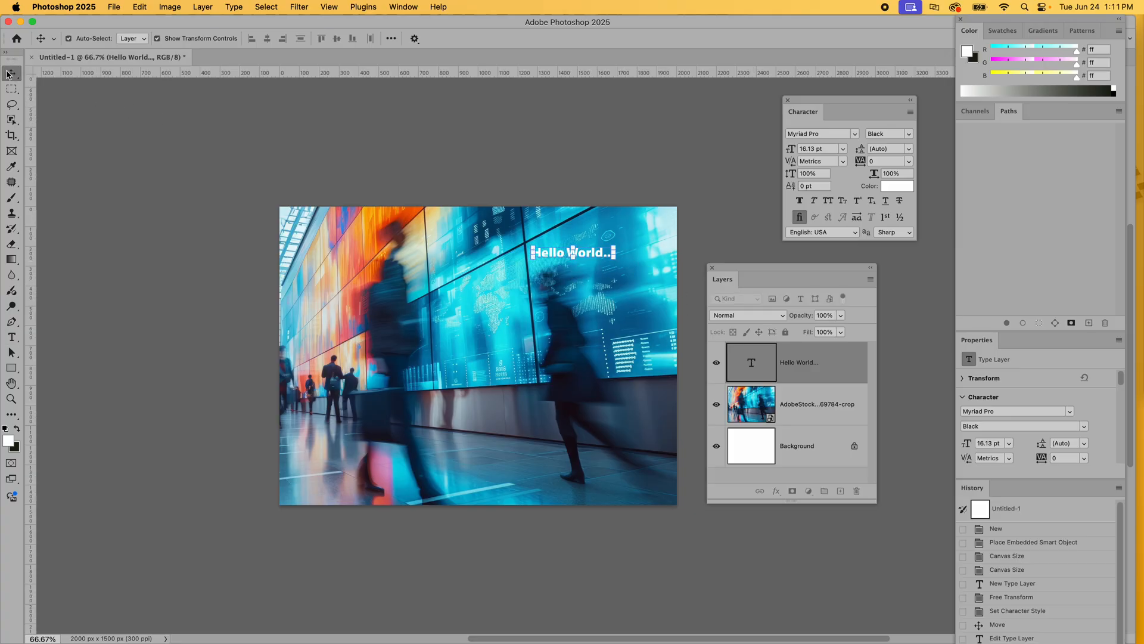
pyautogui.click(646, 252)
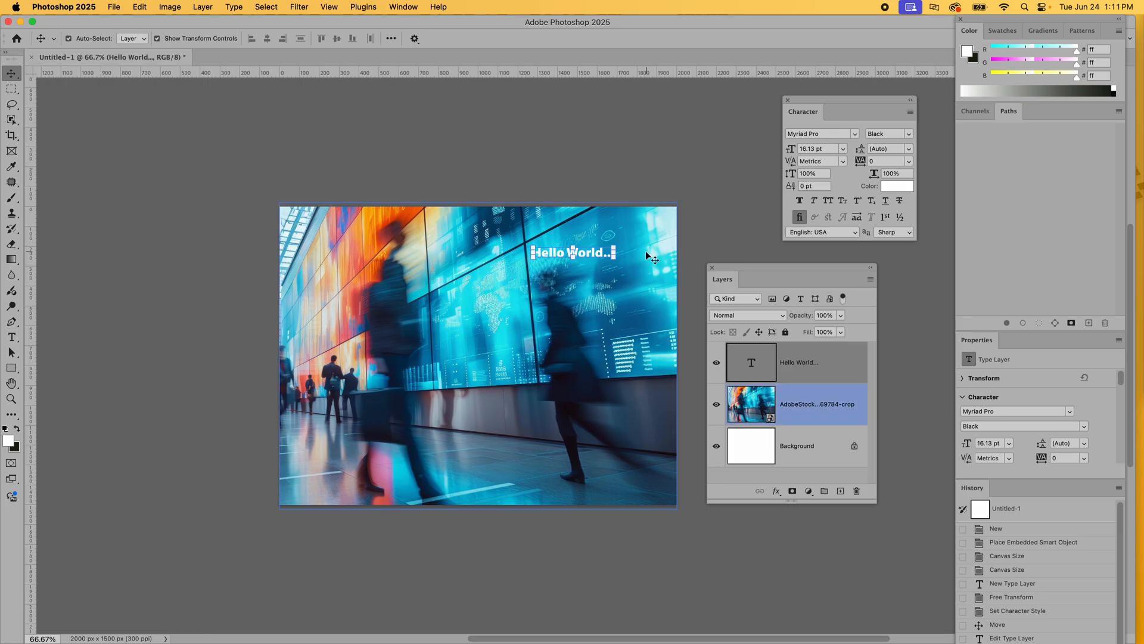
# Step: Move the Character settings closer to the canvas and display the Paragraph settings
pyautogui.moveTo(847, 99); pyautogui.dragTo(792, 101)
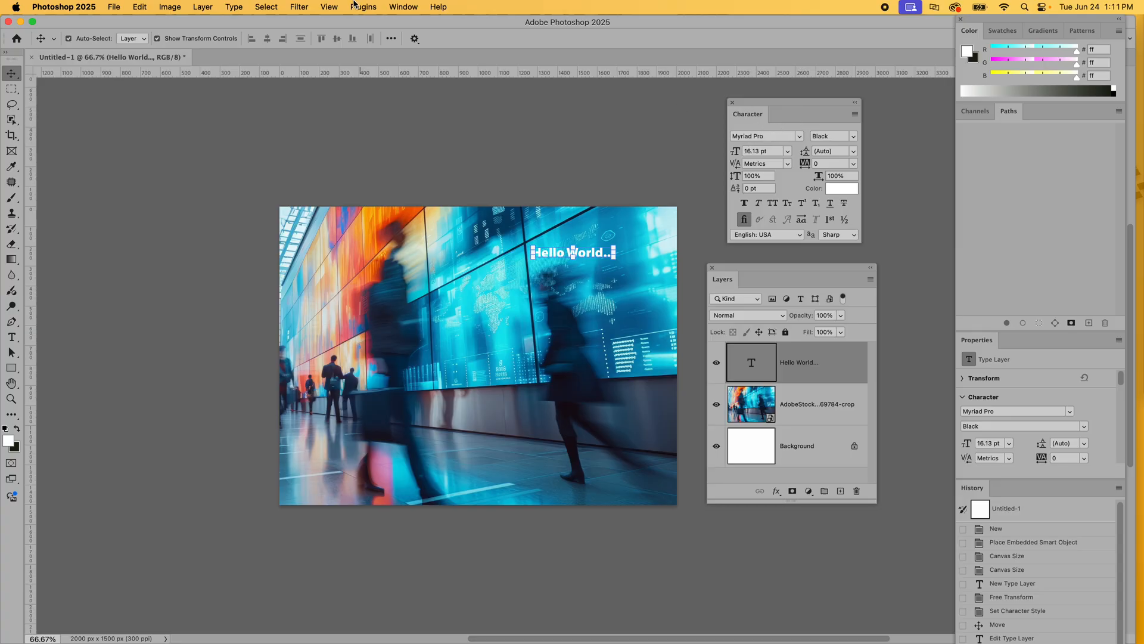
pyautogui.click(405, 6)
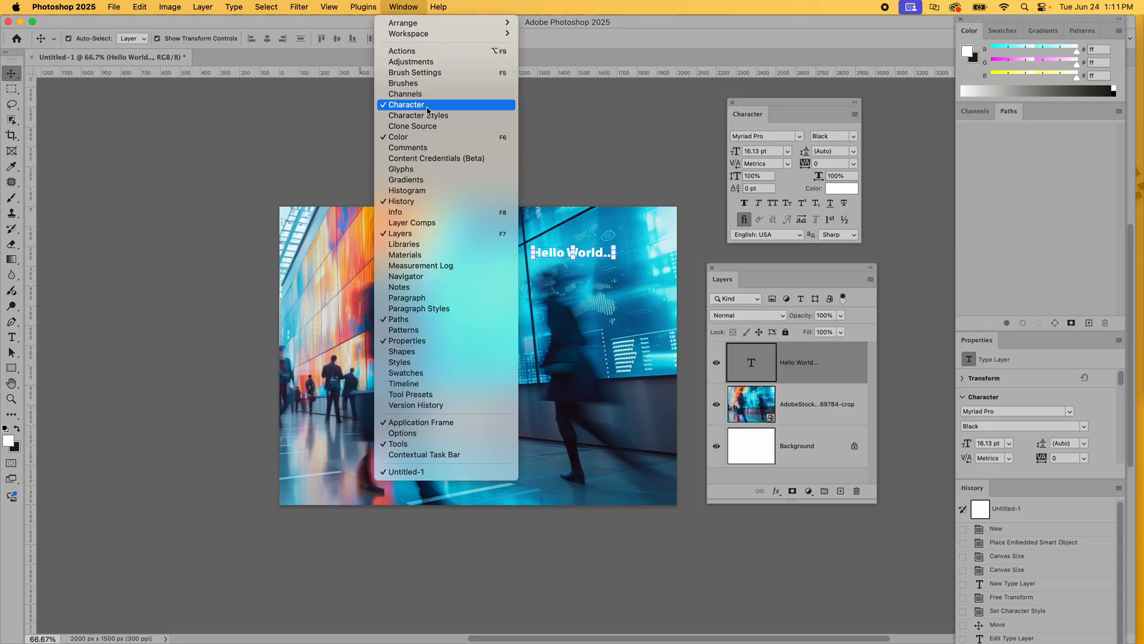
pyautogui.click(404, 298)
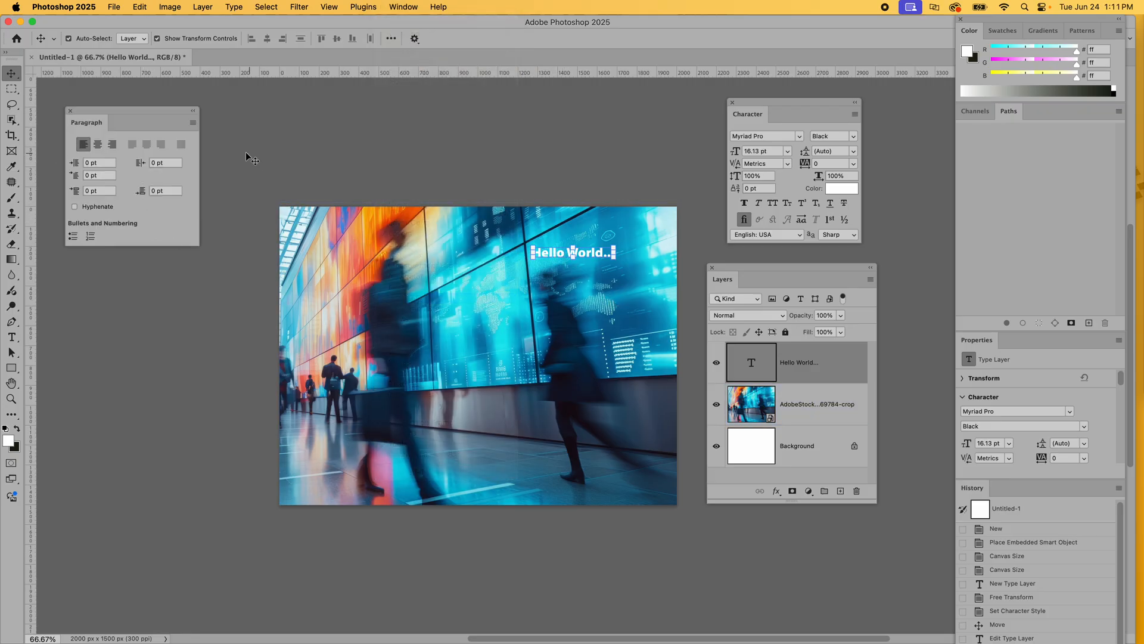
# Step: Try right and centre alignment on the "Hello World..." text and restore left alignment
pyautogui.click(112, 145)
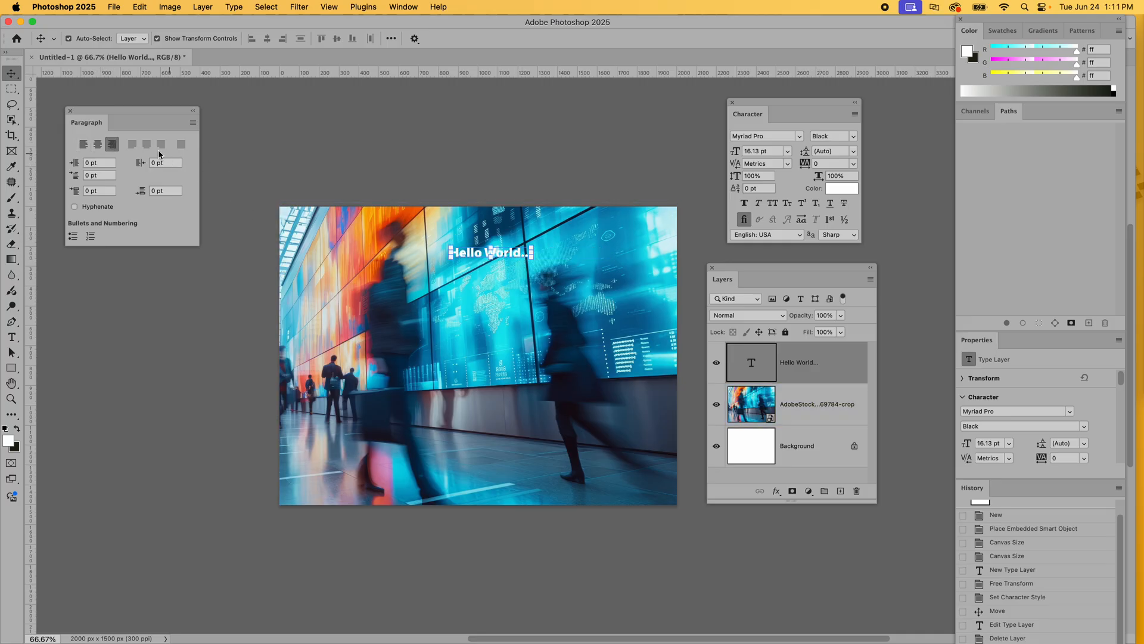
pyautogui.click(97, 144)
pyautogui.click(84, 144)
# Step: Reposition the "Hello World..." text near the photo's upper right corner and scale it up to about 34.47 pt
pyautogui.moveTo(591, 252)
pyautogui.mouseDown()
pyautogui.moveTo(596, 274)
pyautogui.moveTo(603, 228)
pyautogui.moveTo(680, 243)
pyautogui.moveTo(606, 239)
pyautogui.mouseUp()
pyautogui.click(635, 250)
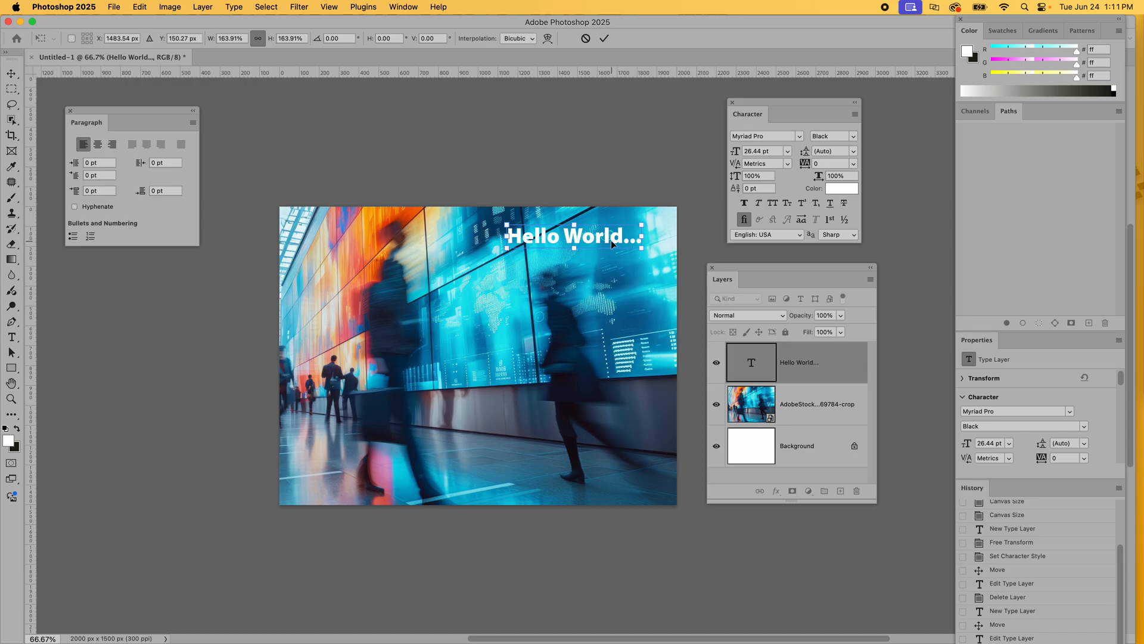
pyautogui.moveTo(509, 248); pyautogui.dragTo(465, 255)
pyautogui.doubleClick(749, 362)
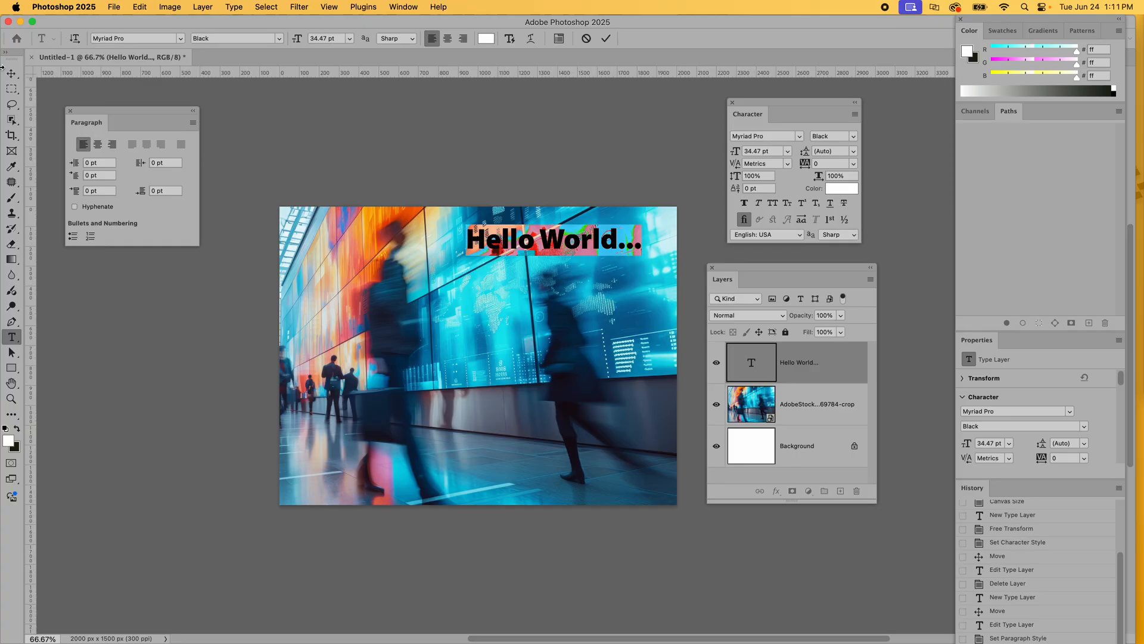
pyautogui.click(11, 73)
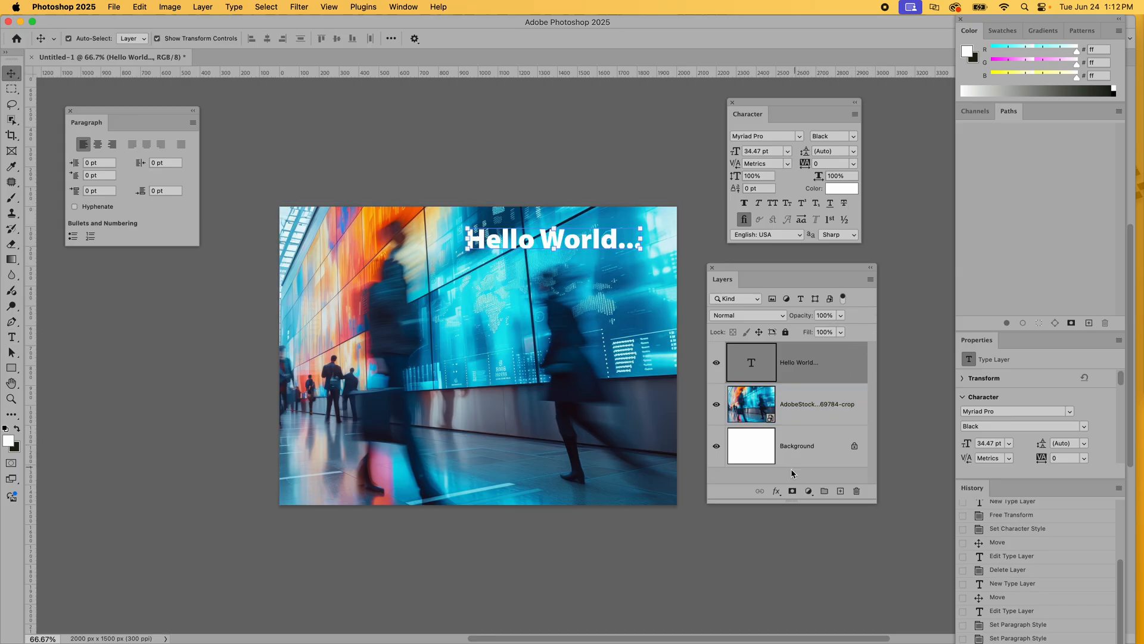
# Step: Add a Drop Shadow to the "Hello World..." layer with a distance of 14 px and a size of 16 px
pyautogui.click(777, 492)
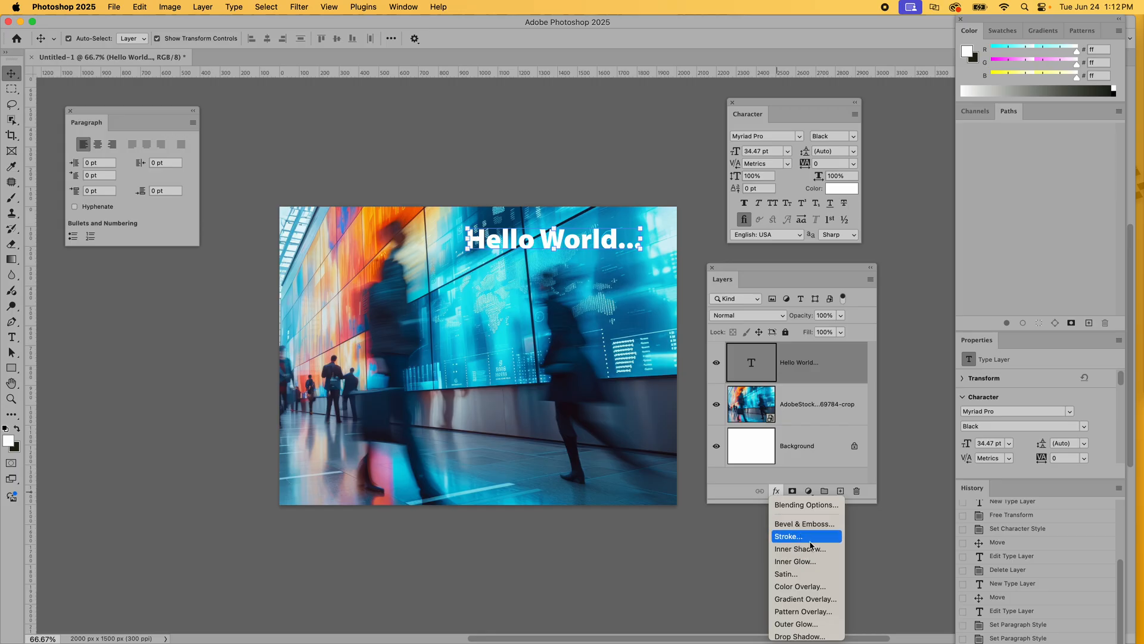
pyautogui.click(807, 636)
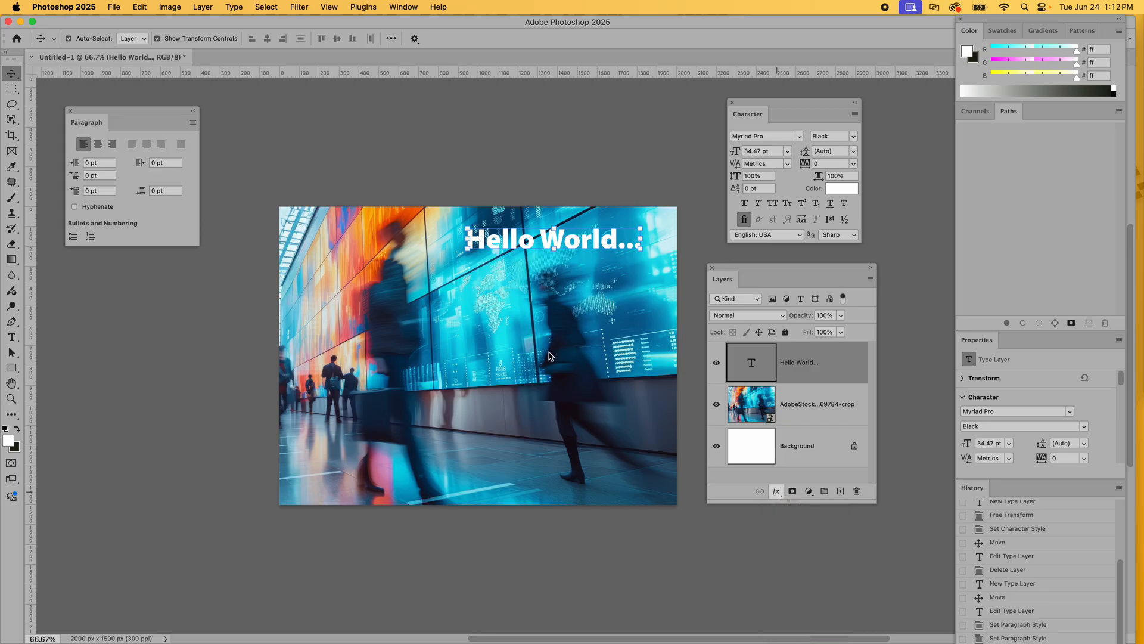
pyautogui.moveTo(387, 52); pyautogui.dragTo(377, 315)
pyautogui.press('super+equal')
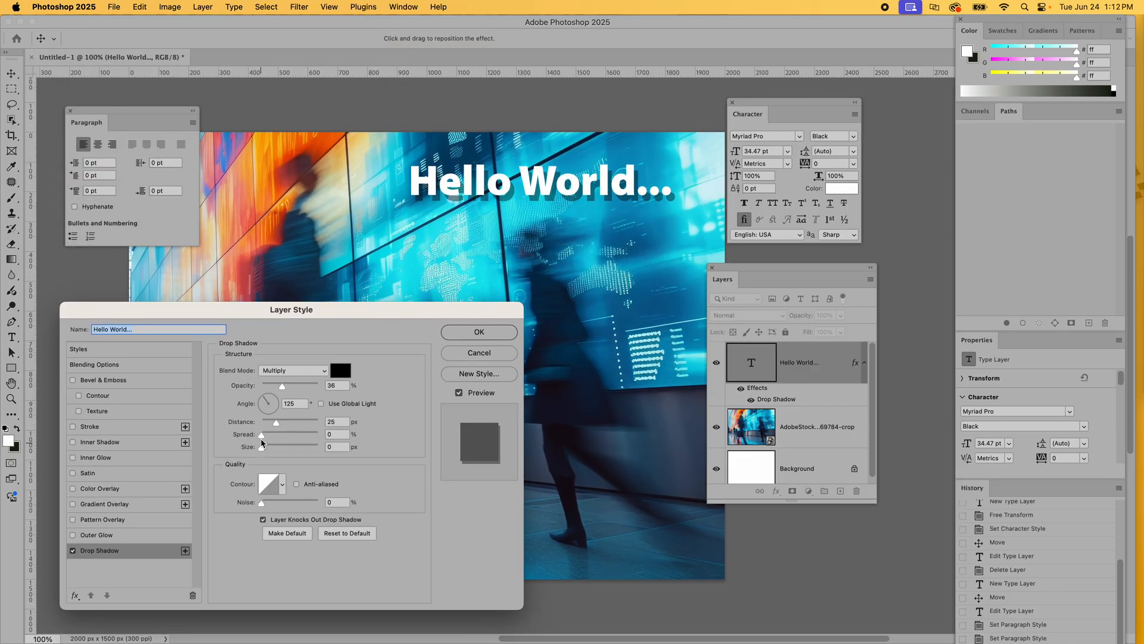
pyautogui.moveTo(273, 427)
pyautogui.mouseDown()
pyautogui.moveTo(270, 454)
pyautogui.moveTo(271, 443)
pyautogui.mouseUp()
# Step: Set the text shadow's opacity to 47% and its size to 5 px, and apply the layer style
pyautogui.press('super+plus')
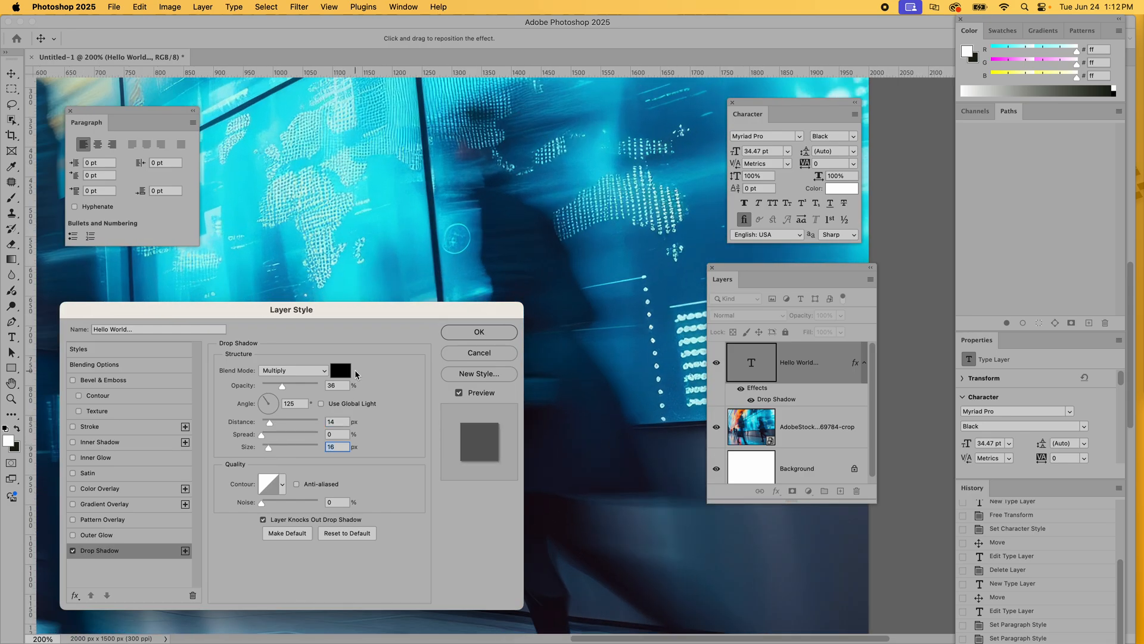
pyautogui.scroll(5, 644, 196)
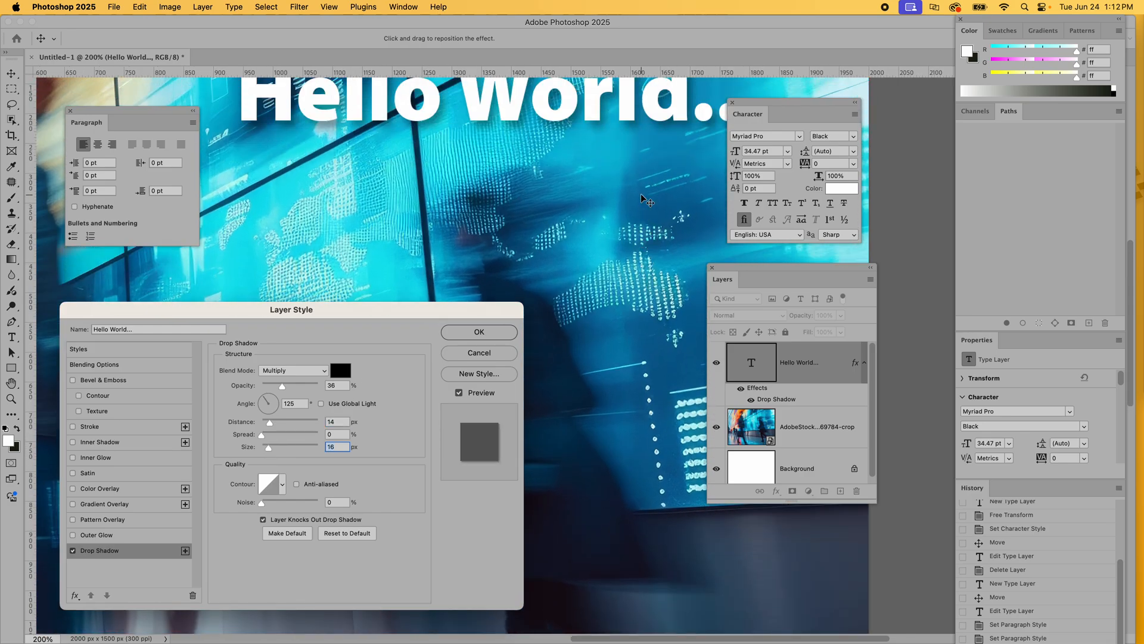
pyautogui.scroll(10, 647, 200)
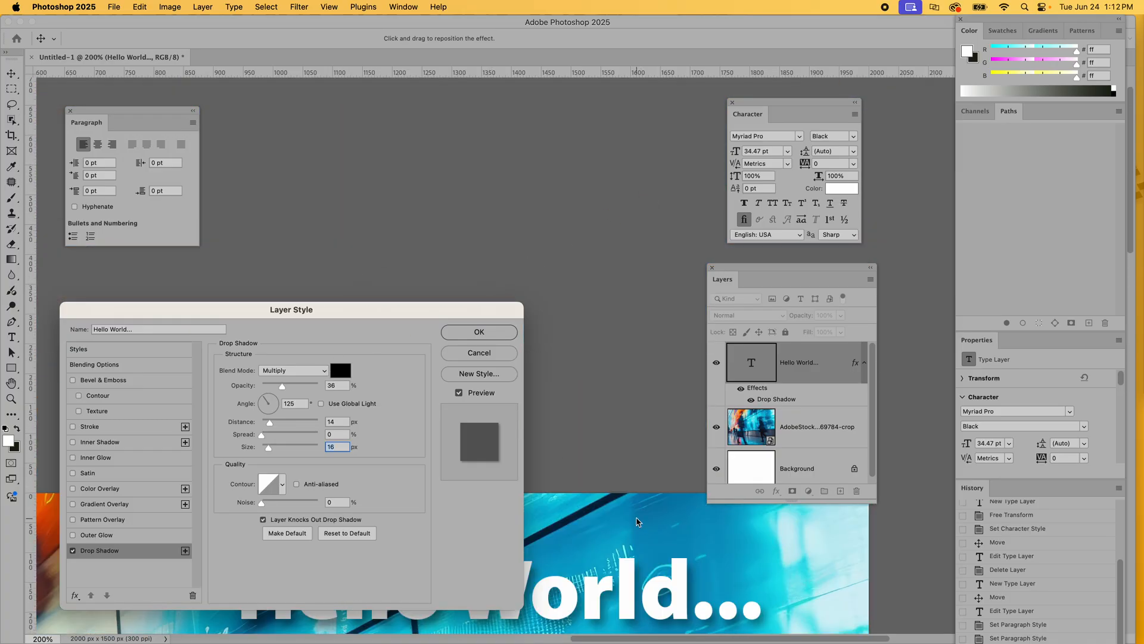
pyautogui.scroll(-10, 612, 543)
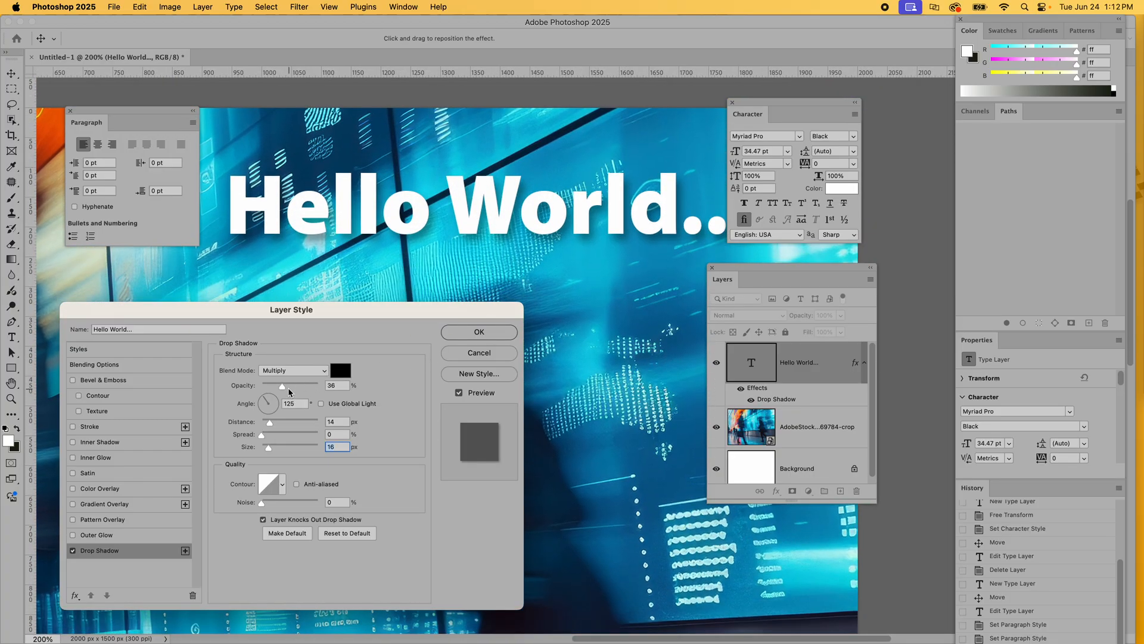
pyautogui.moveTo(284, 388)
pyautogui.mouseDown()
pyautogui.moveTo(324, 388)
pyautogui.moveTo(270, 388)
pyautogui.moveTo(288, 388)
pyautogui.mouseUp()
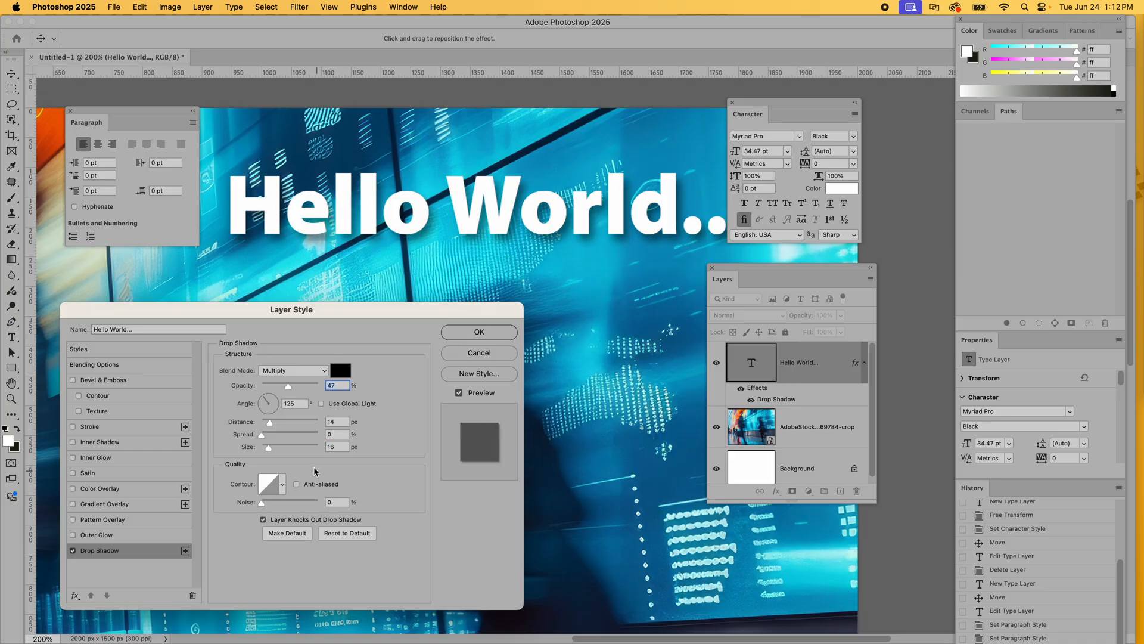
pyautogui.moveTo(269, 447); pyautogui.dragTo(264, 448)
pyautogui.click(479, 332)
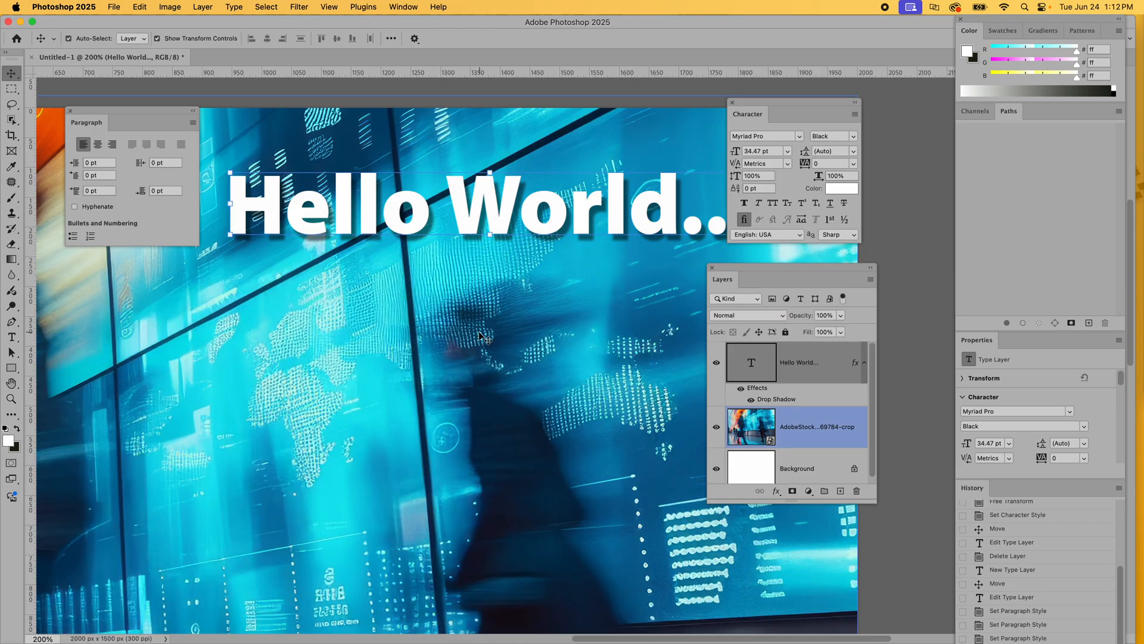
# Step: Switch to Illustrator and copy the complete white Brand logo from the dark artboard
pyautogui.press('super+minus')
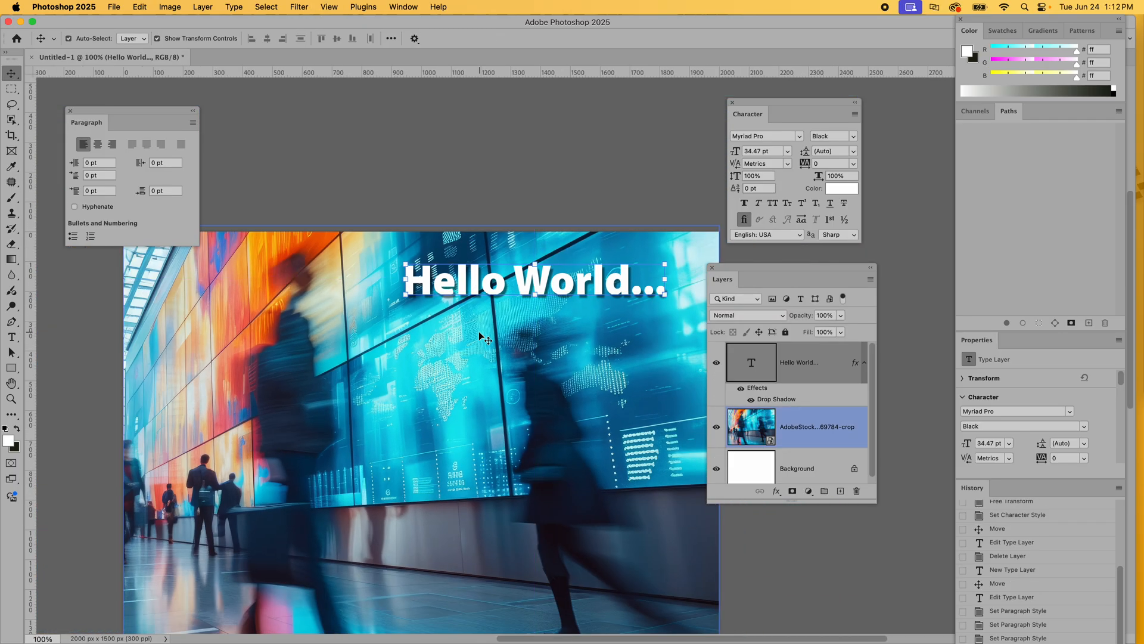
pyautogui.scroll(-3, 479, 334)
pyautogui.moveTo(569, 638)
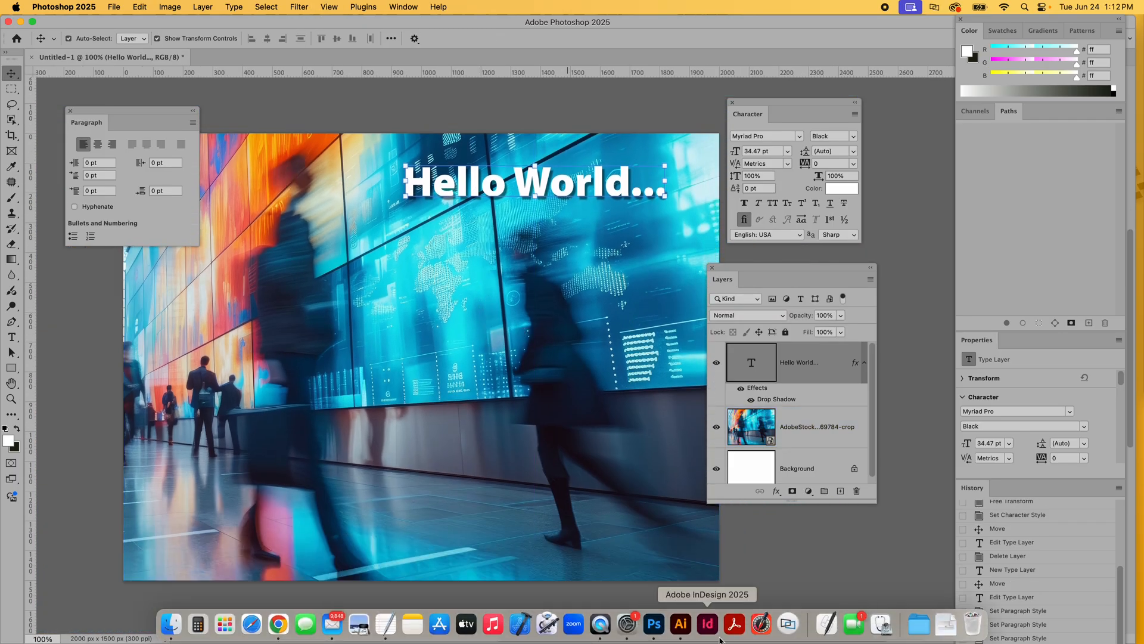
pyautogui.click(676, 625)
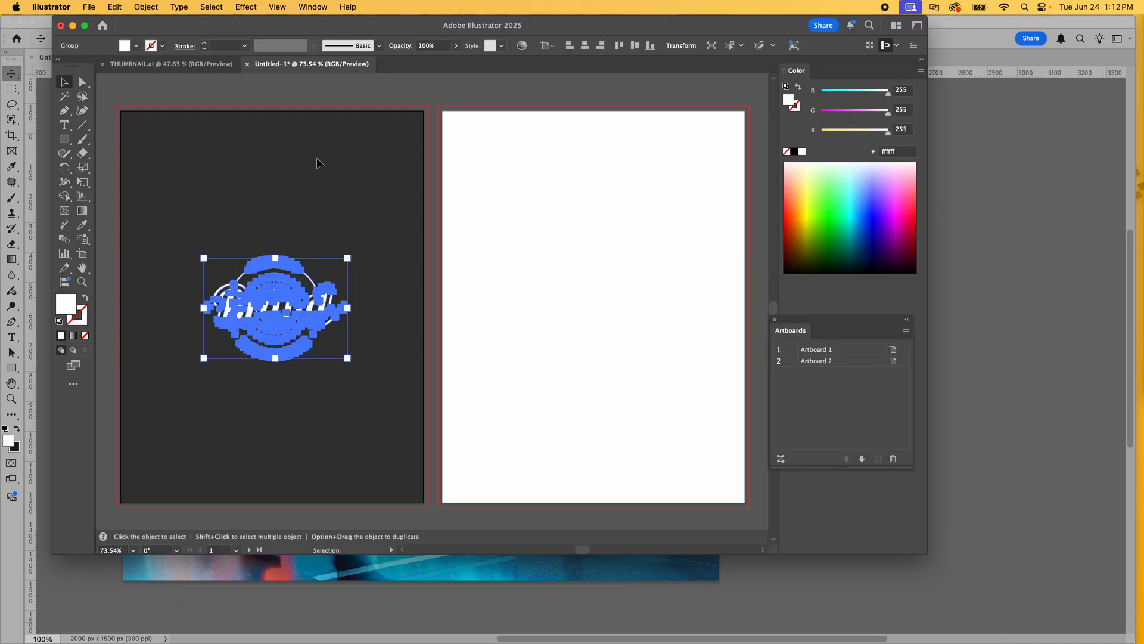
pyautogui.click(280, 215)
pyautogui.moveTo(260, 268); pyautogui.dragTo(379, 441)
pyautogui.press('a')
pyautogui.press('super+c')
# Step: Return to Photoshop and paste the Brand logo into the photo document as pixels, committing its placement
pyautogui.click(963, 133)
pyautogui.press('super')
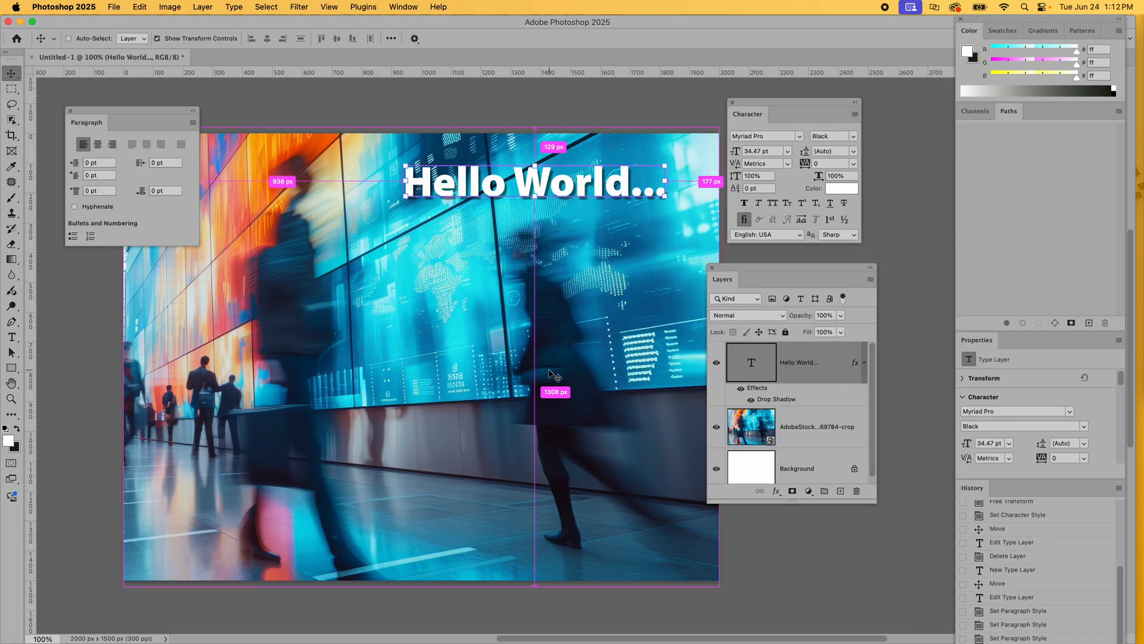
pyautogui.press('super')
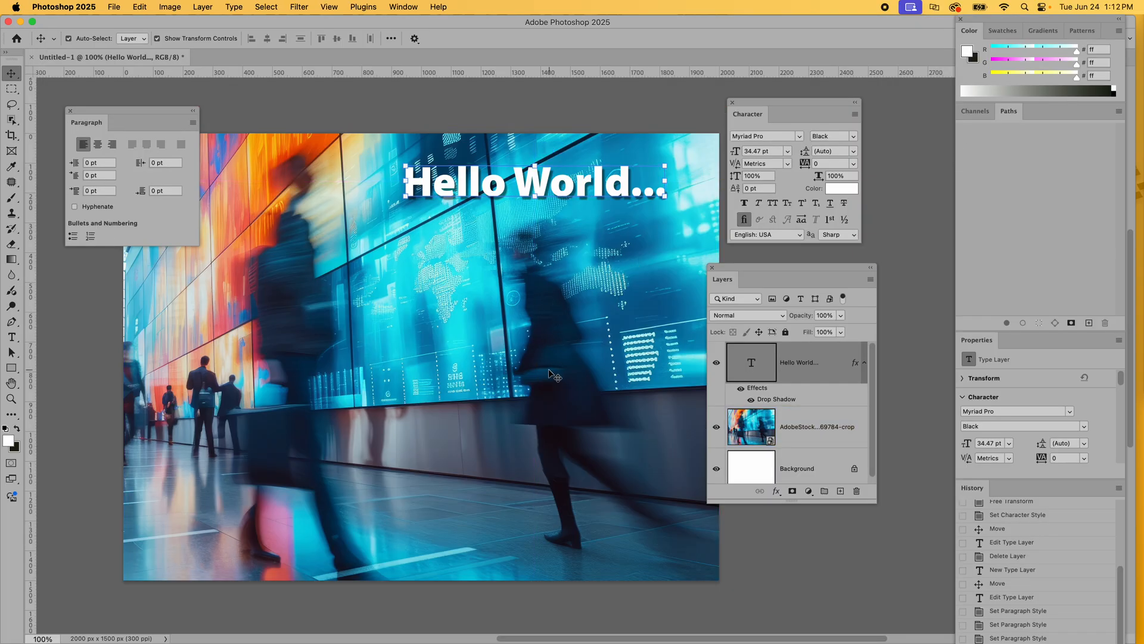
pyautogui.press('super+v')
pyautogui.press('Return')
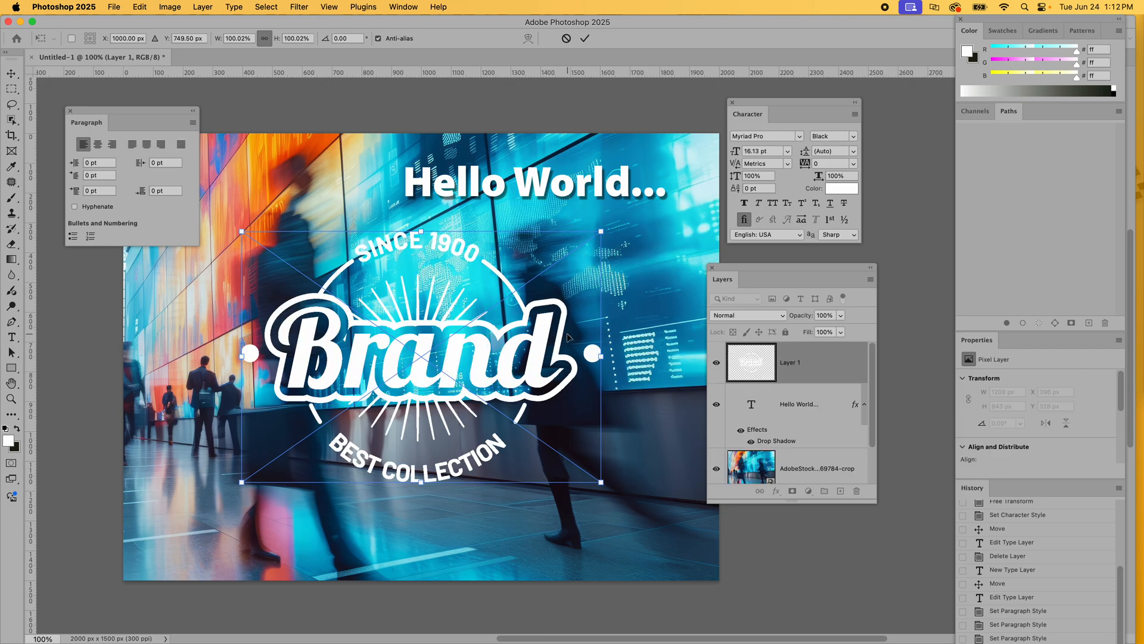
pyautogui.click(11, 73)
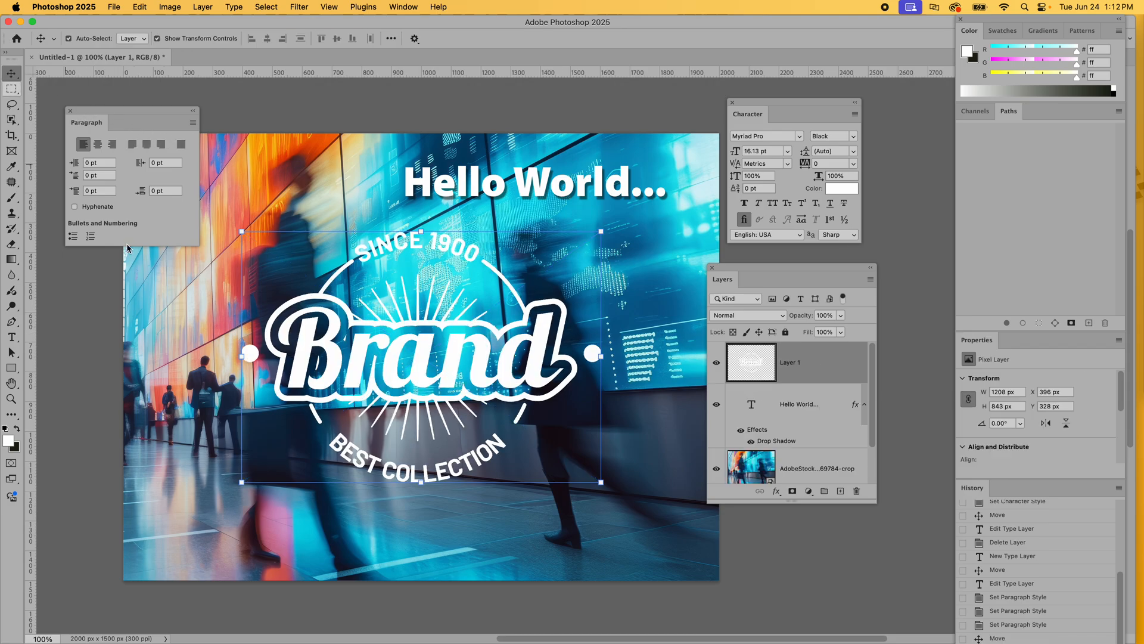
pyautogui.click(639, 373)
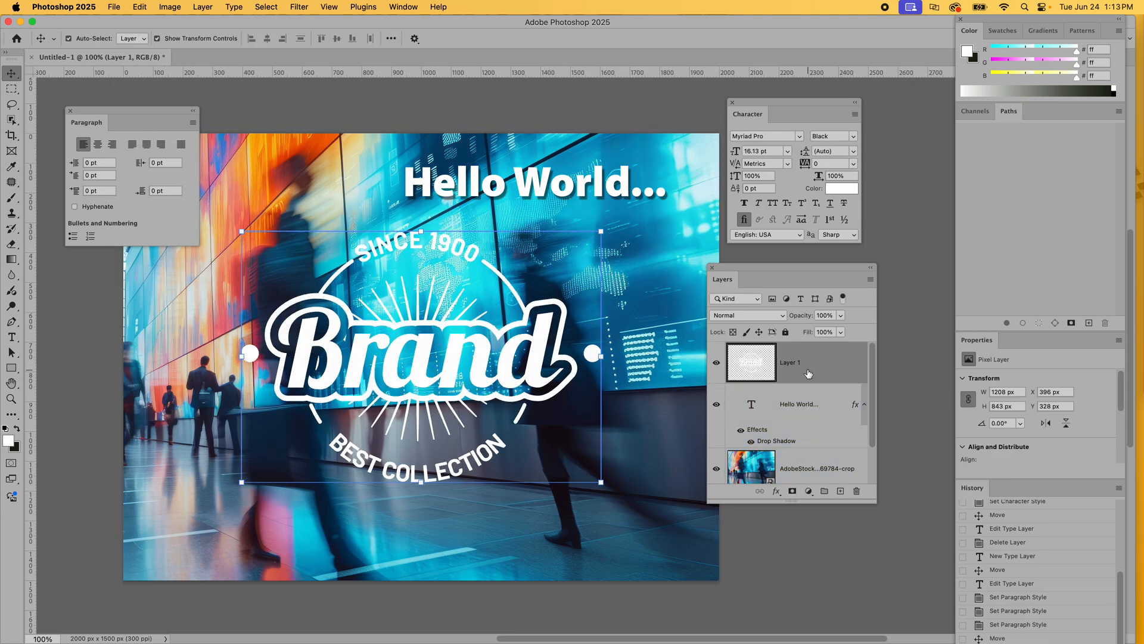
# Step: Rename the pasted logo's layer "Logo" and move it below the "Hello World..." text layer
pyautogui.doubleClick(790, 362)
pyautogui.write('Logo')
pyautogui.press('Return')
pyautogui.moveTo(770, 367); pyautogui.dragTo(773, 428)
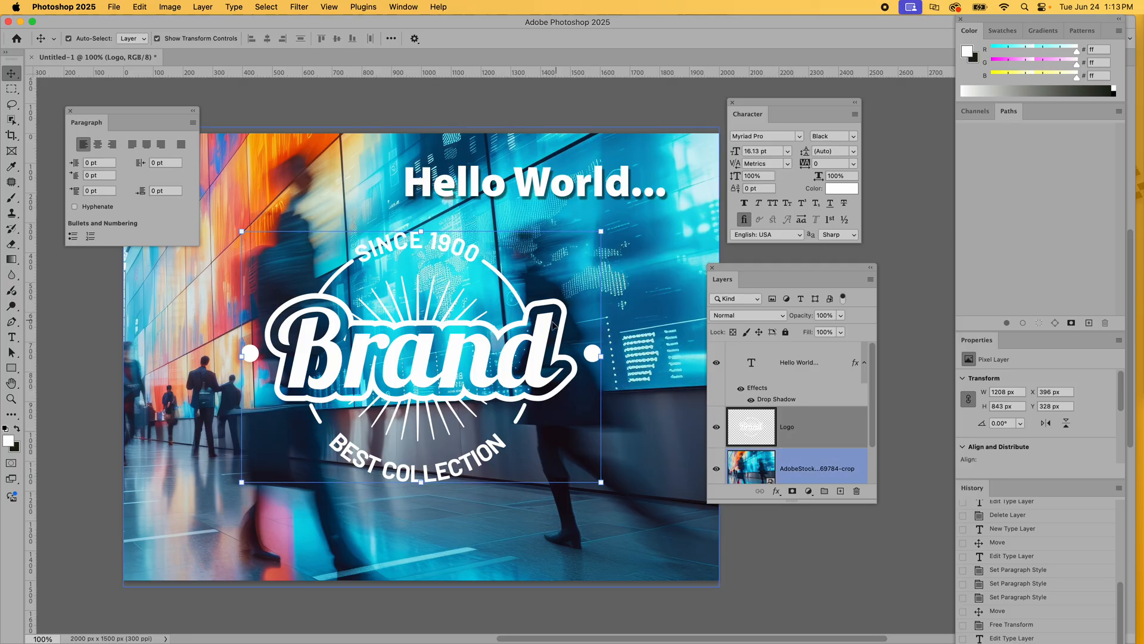
# Step: Scale the logo down to about 536 × 374 px and place it in the photo's lower right corner
pyautogui.moveTo(243, 231); pyautogui.dragTo(442, 370)
pyautogui.moveTo(572, 415); pyautogui.dragTo(535, 415)
pyautogui.press('Return')
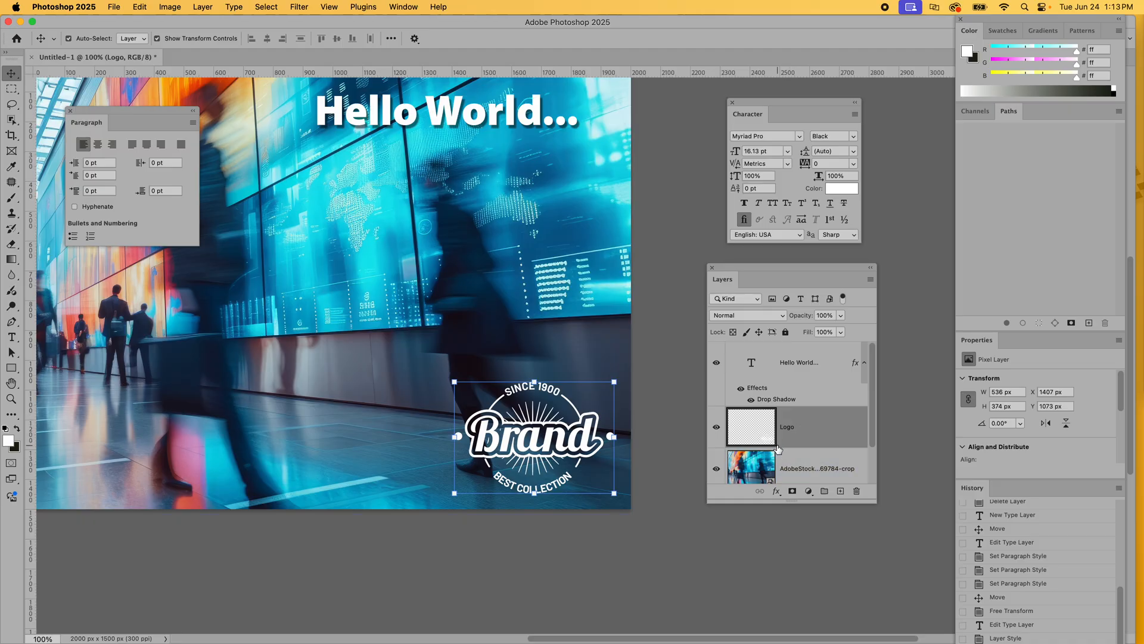
# Step: Apply a Multiply Drop Shadow to the Logo layer with 47% opacity, 125° angle, 14 px distance and 5 px size
pyautogui.click(777, 491)
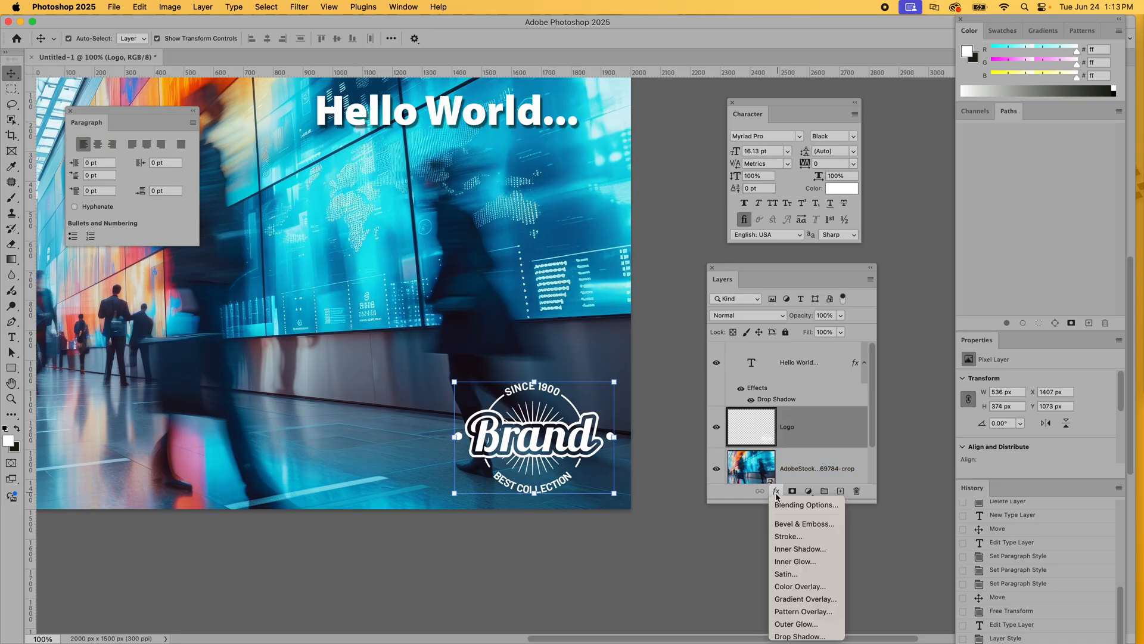
pyautogui.click(814, 637)
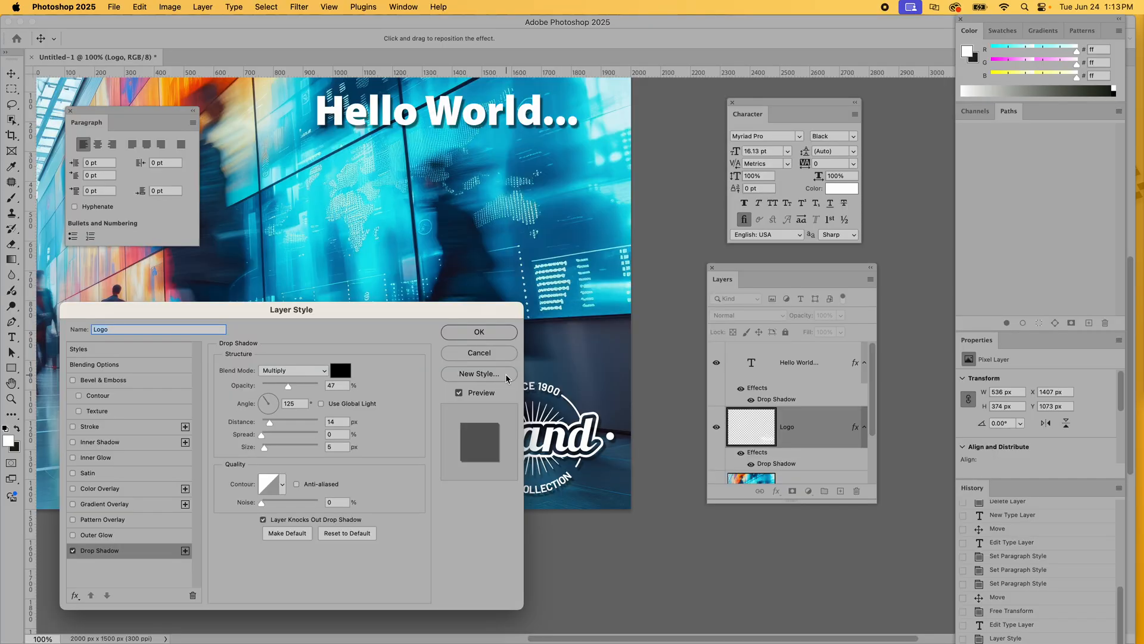
pyautogui.press('super+plus')
pyautogui.press('super+plus')
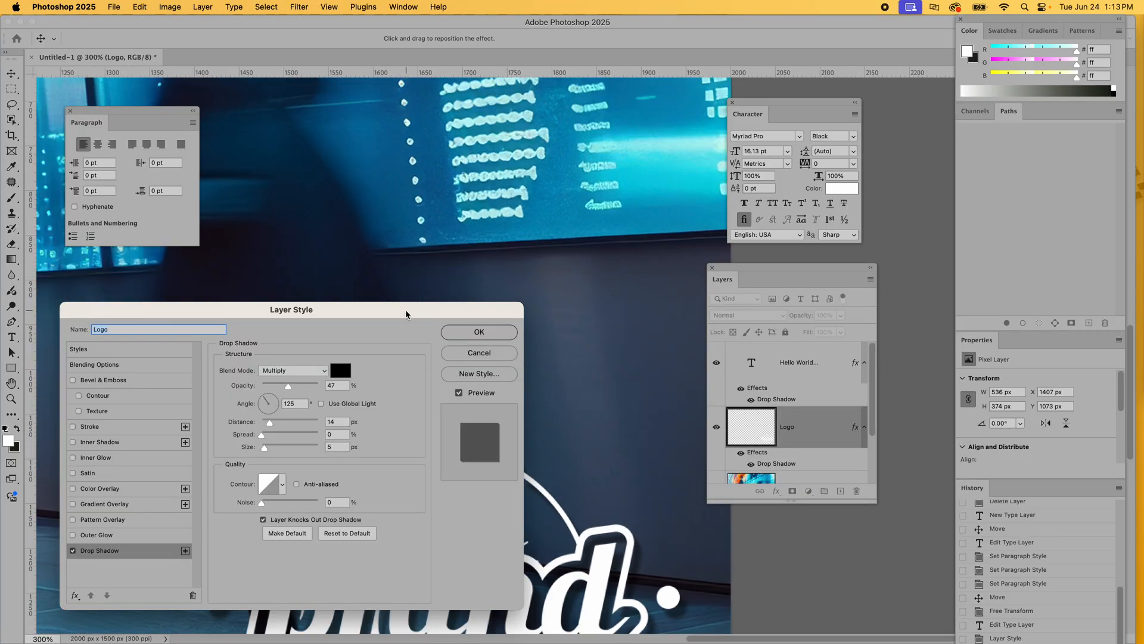
pyautogui.moveTo(410, 316); pyautogui.dragTo(851, 37)
pyautogui.press('super+minus')
pyautogui.press('super+plus')
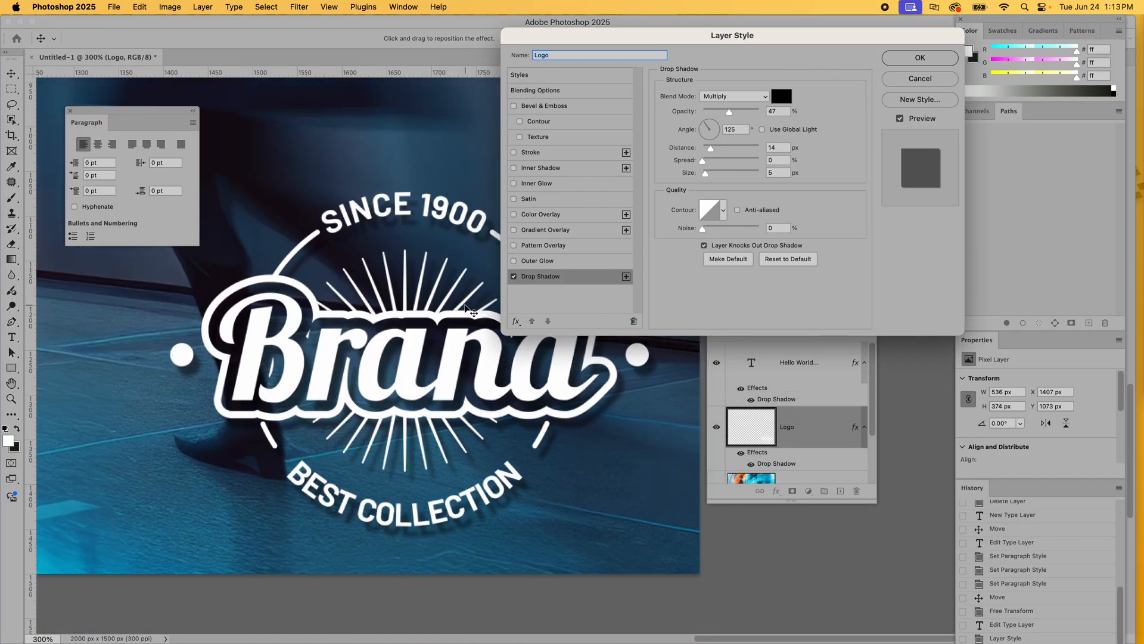
pyautogui.hscroll(1, 466, 307)
pyautogui.moveTo(744, 33); pyautogui.dragTo(839, 93)
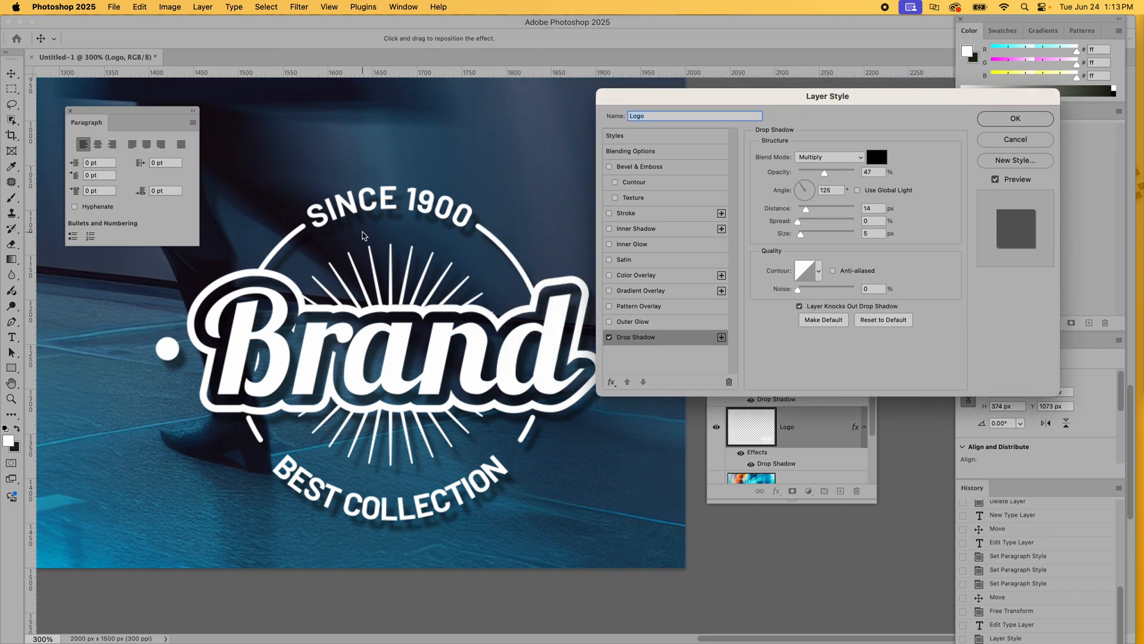
pyautogui.hscroll(4, 366, 236)
pyautogui.press('super+minus')
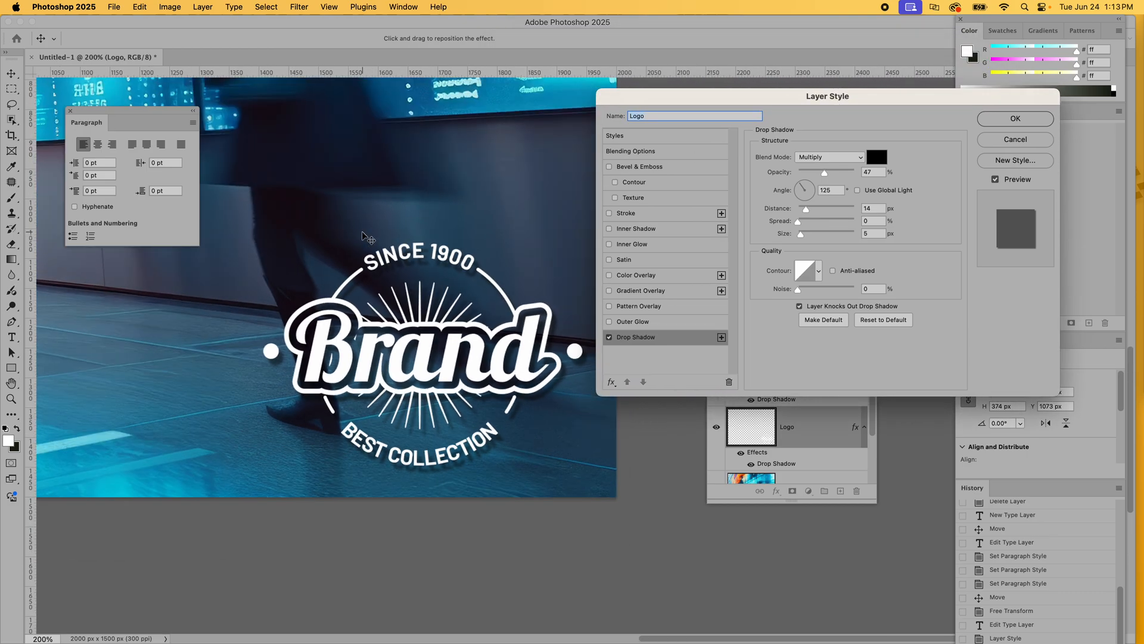
pyautogui.click(1015, 118)
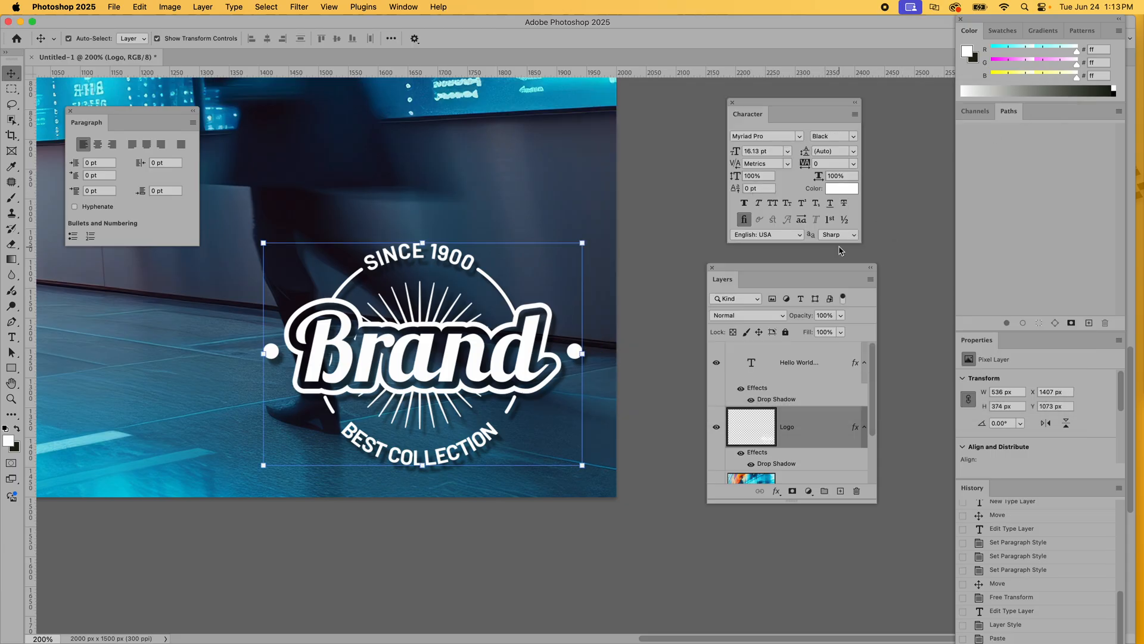
# Step: Add a Bevel & Emboss effect to the Logo layer and reduce its size to 6 px
pyautogui.click(777, 492)
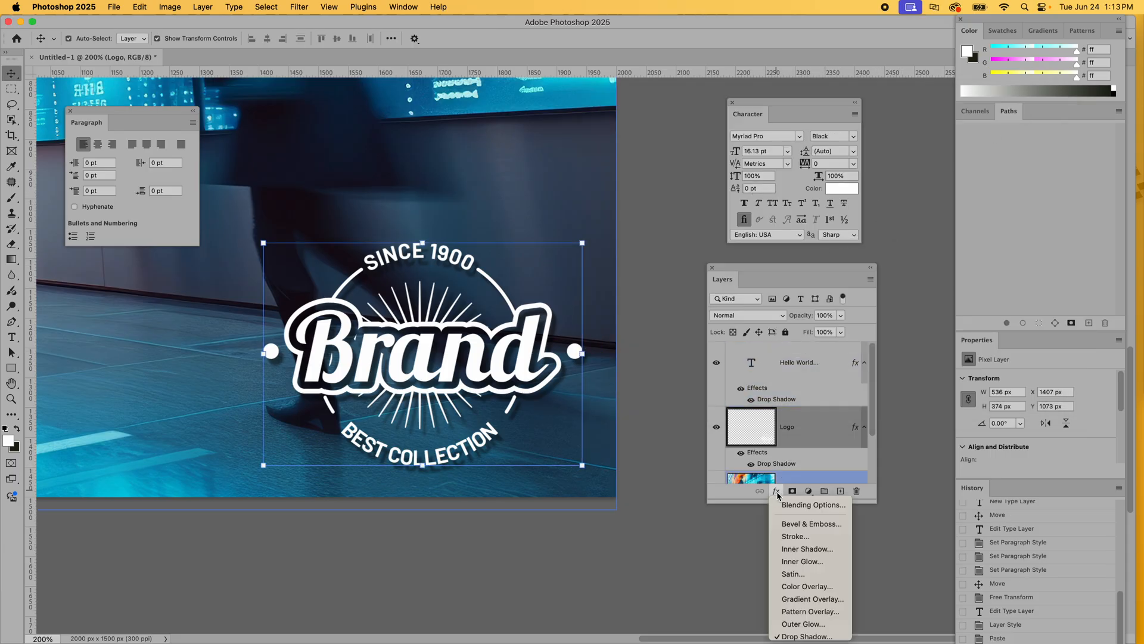
pyautogui.click(811, 524)
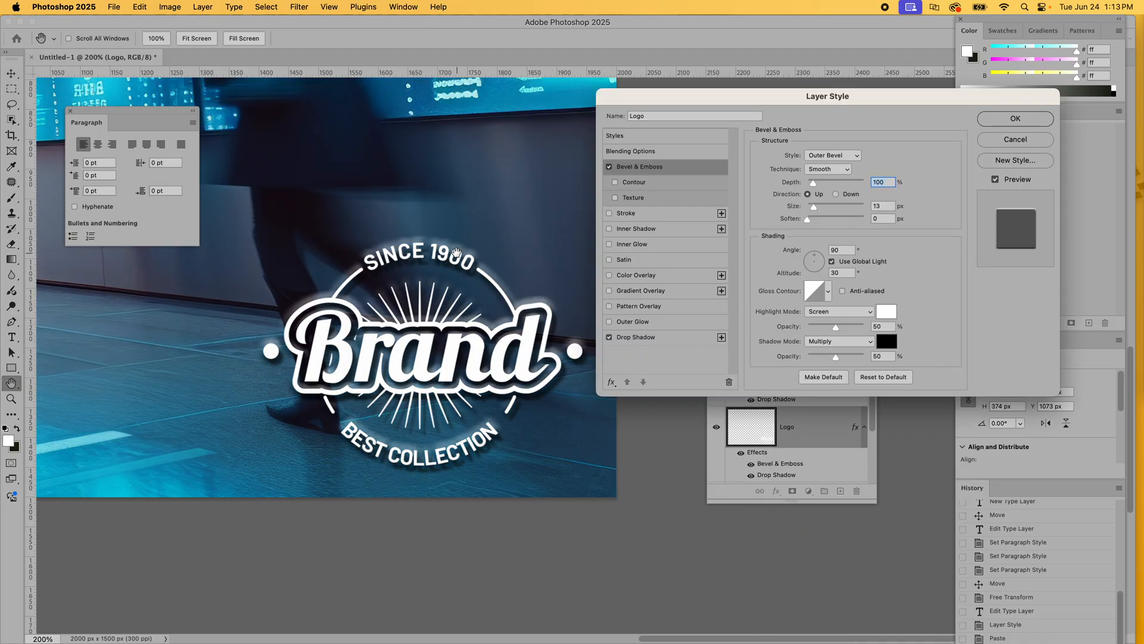
pyautogui.moveTo(814, 207); pyautogui.dragTo(811, 208)
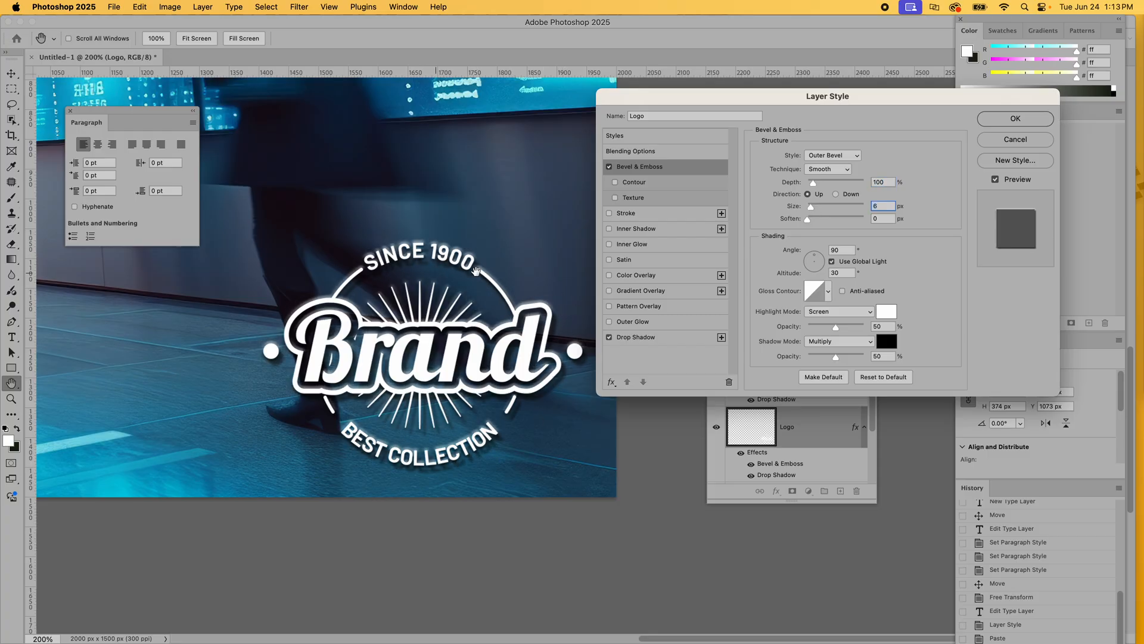
# Step: Try the Pillow Emboss style on the logo's bevel, settle on Emboss and apply the layer style
pyautogui.click(829, 156)
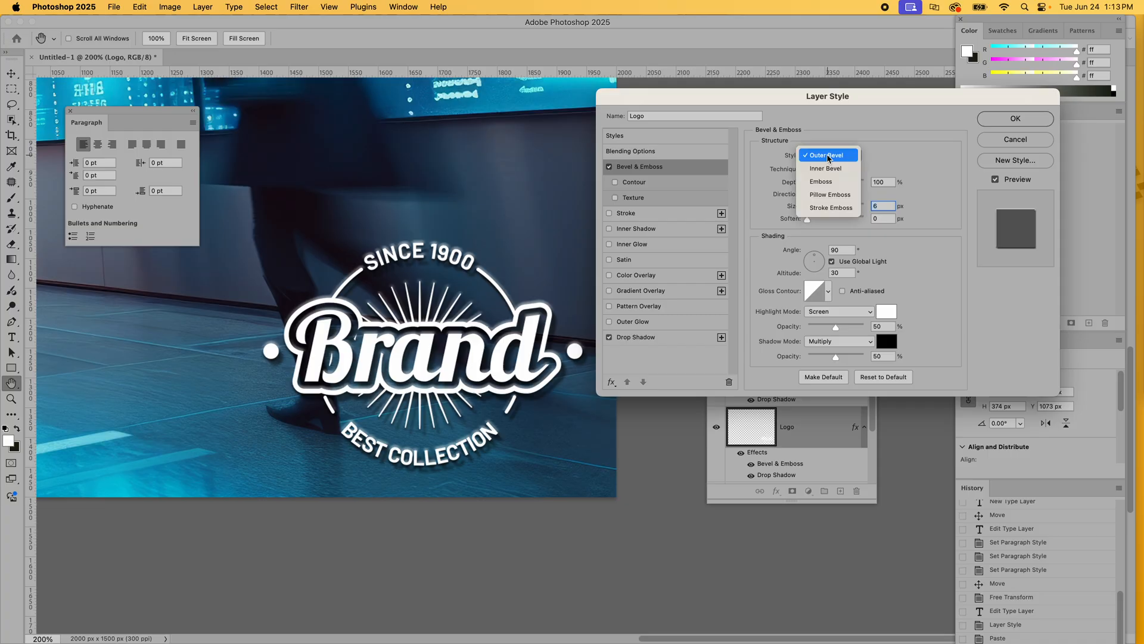
pyautogui.click(831, 194)
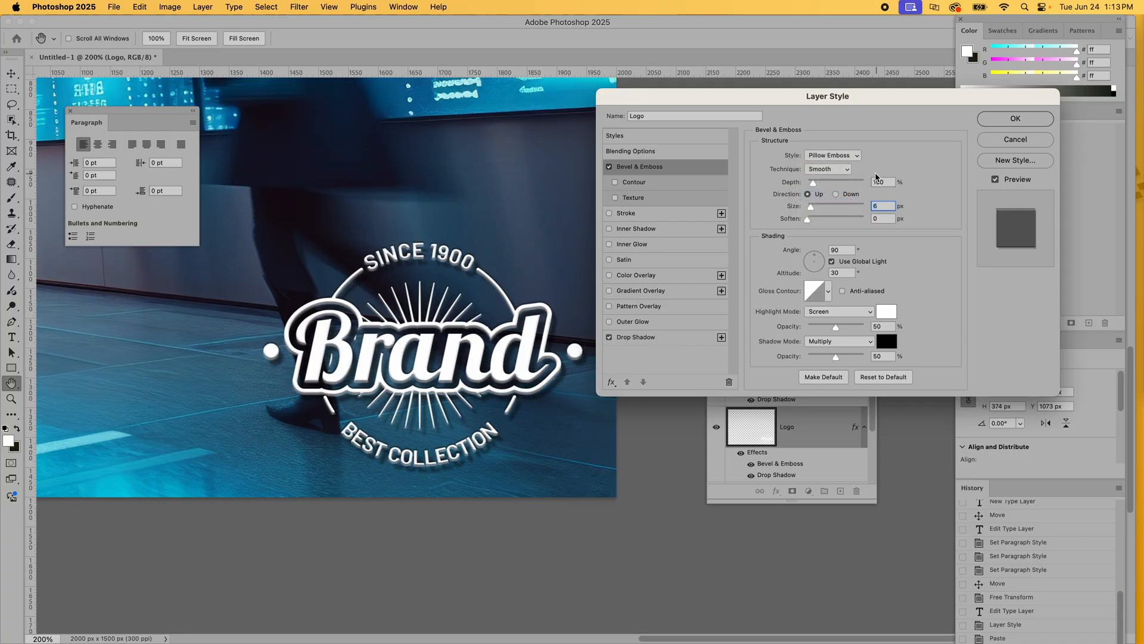
pyautogui.click(833, 156)
pyautogui.click(829, 141)
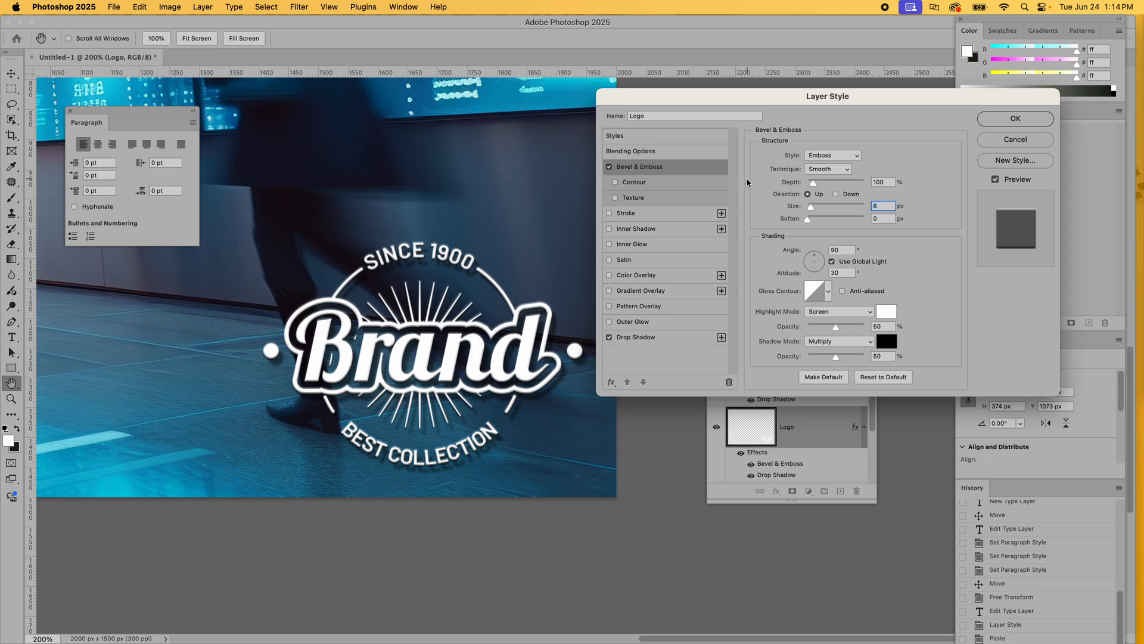
pyautogui.press('super+plus')
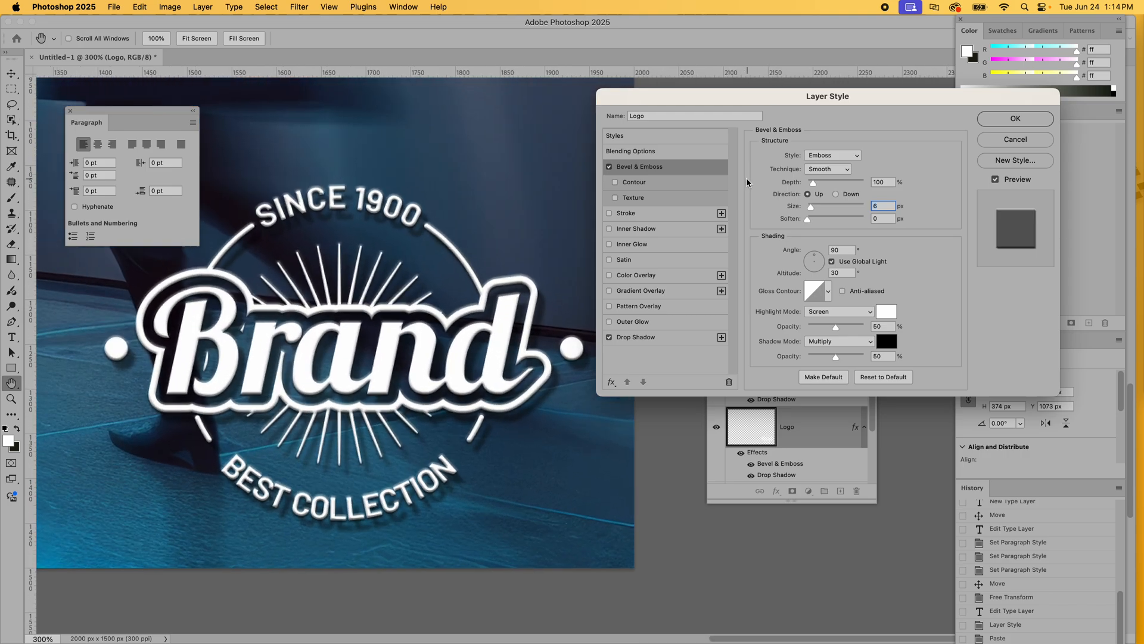
pyautogui.press('super+minus')
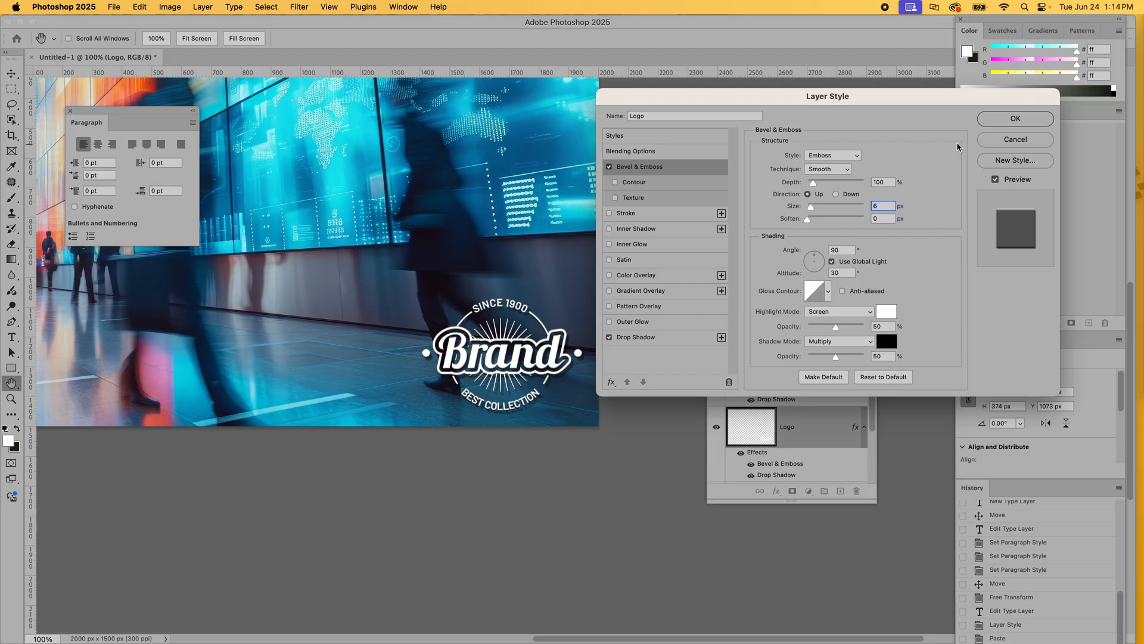
pyautogui.click(1005, 118)
pyautogui.press('super+0')
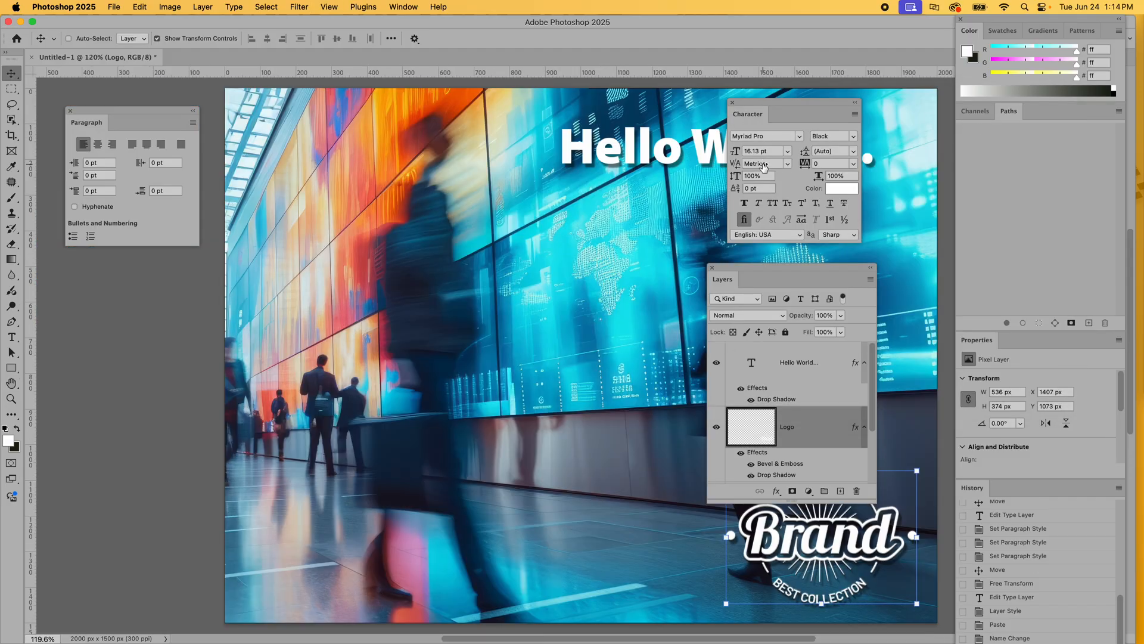
pyautogui.moveTo(554, 210); pyautogui.dragTo(346, 208)
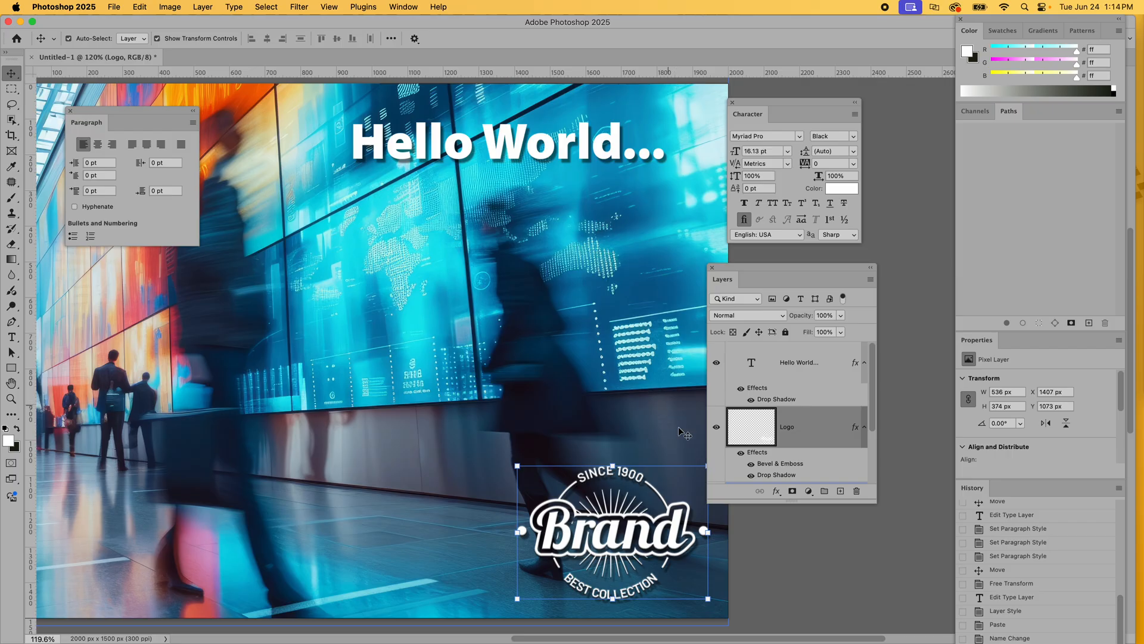
pyautogui.click(777, 491)
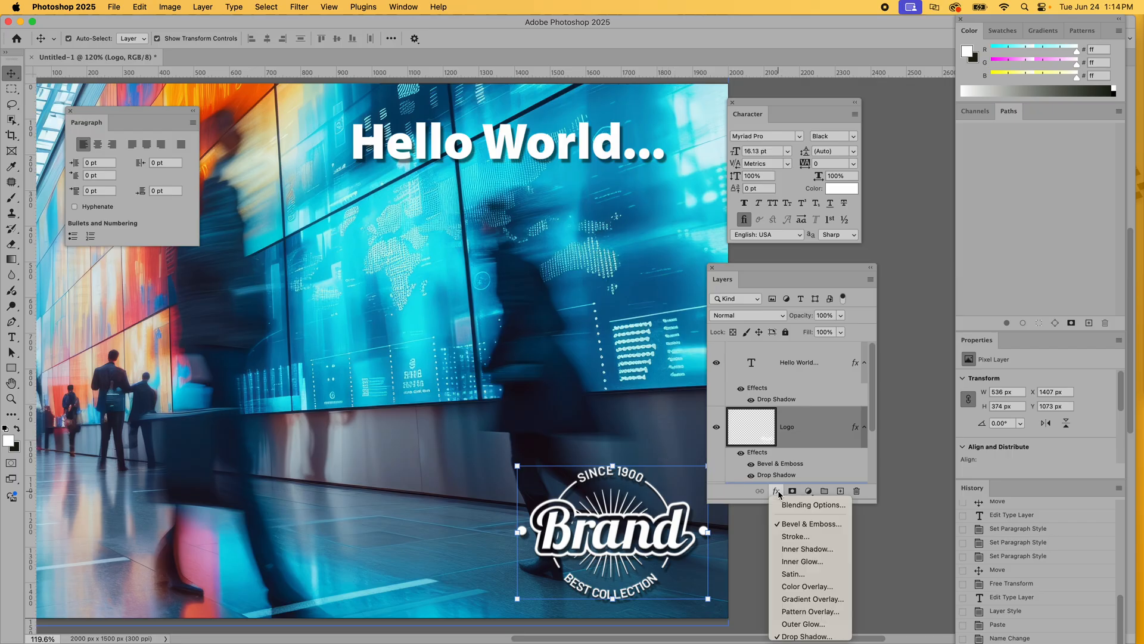
pyautogui.click(545, 487)
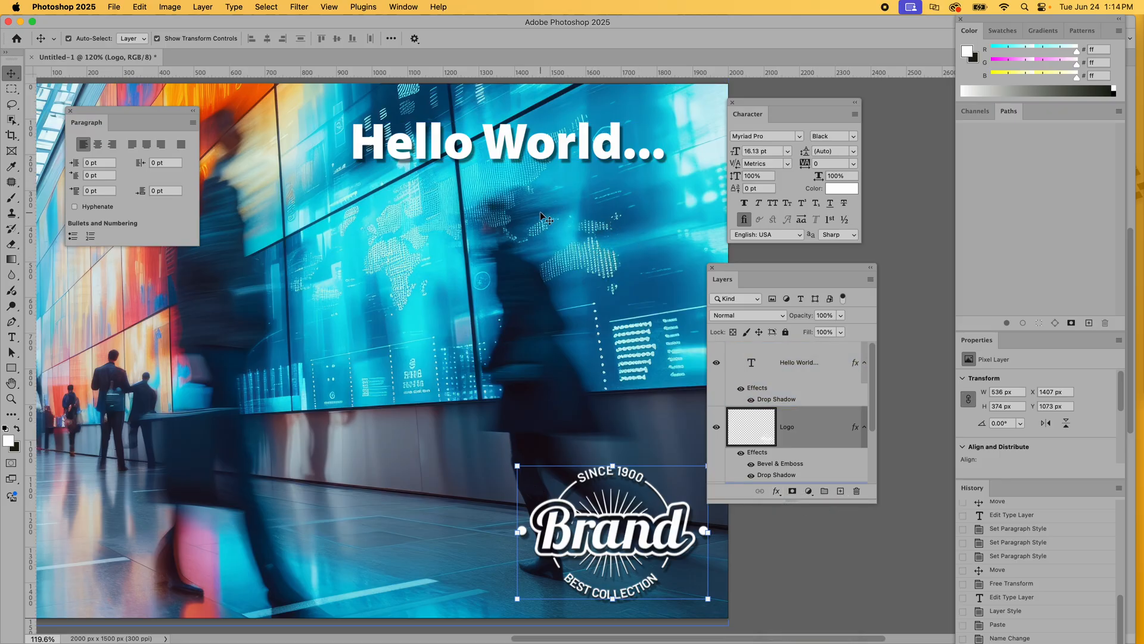
pyautogui.hscroll(-5, 540, 211)
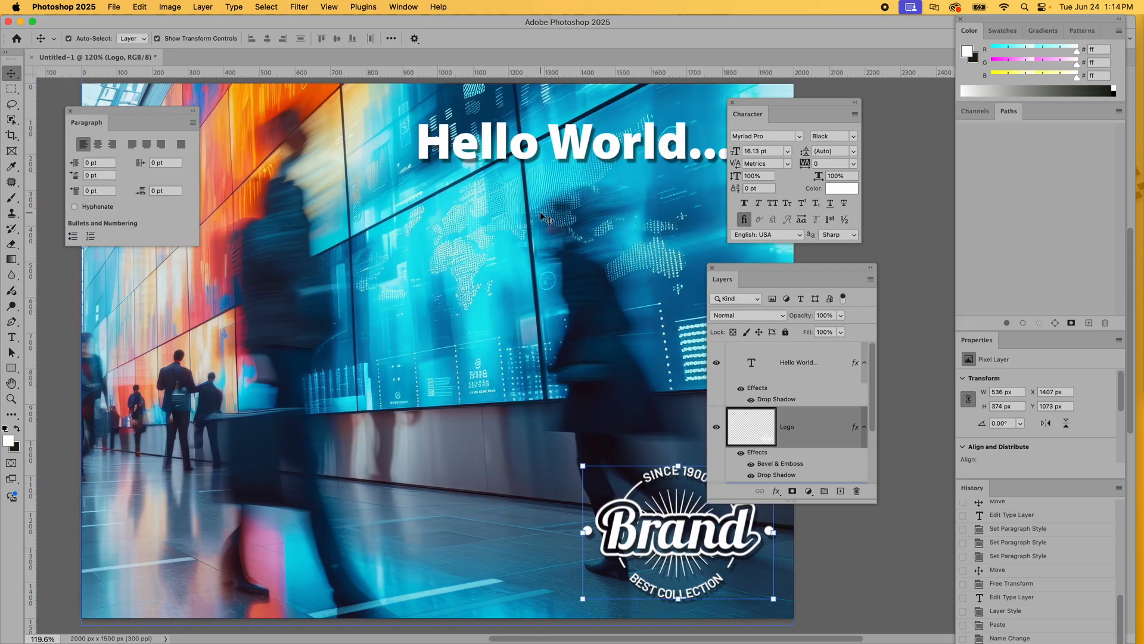